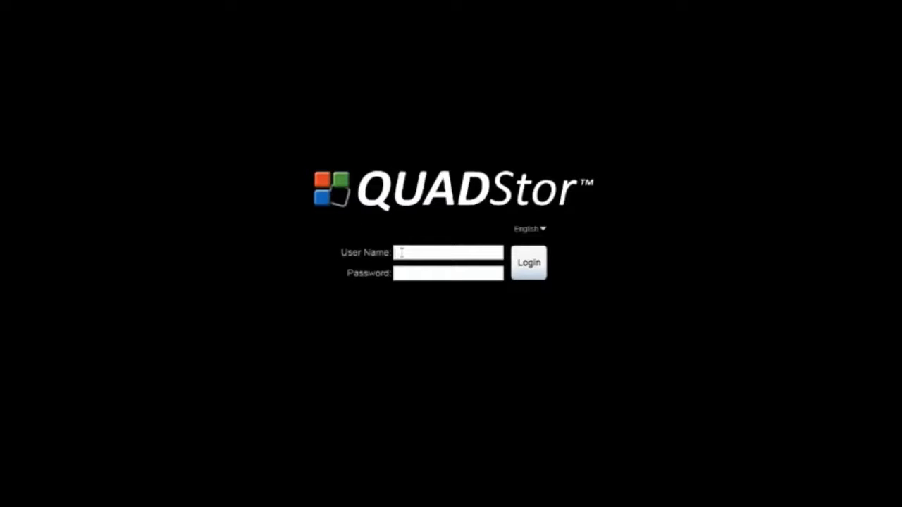
Step: Sign in with the admin user name and its password to reach Live Video
{"action": "left_click", "coordinate": [401, 253]}
{"action": "type", "text": "adm"}
{"action": "left_click", "coordinate": [421, 274]}
{"action": "type", "text": "admin"}
{"action": "left_click", "coordinate": [533, 263]}
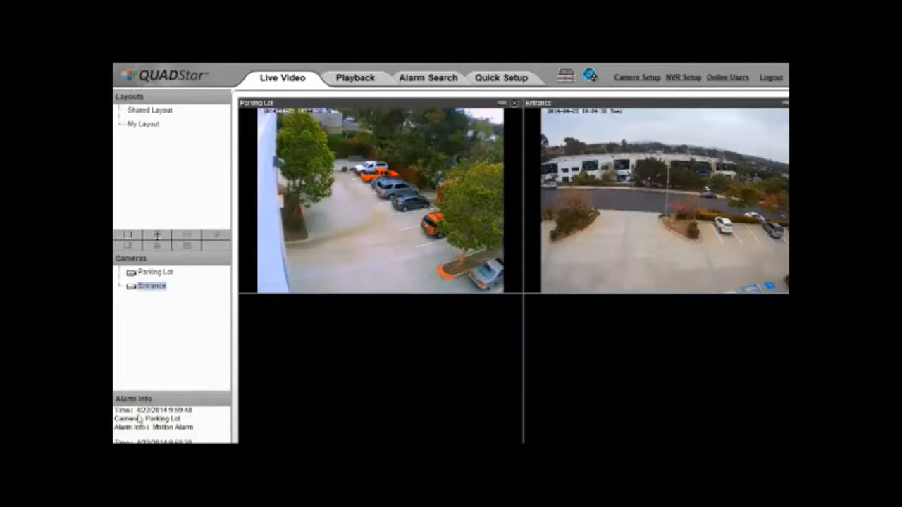
Step: Scroll past the Parking Lot and Entrance feeds and go to Quick Setup
{"action": "scroll", "coordinate": [479, 298], "scroll_direction": "down", "scroll_amount": 3}
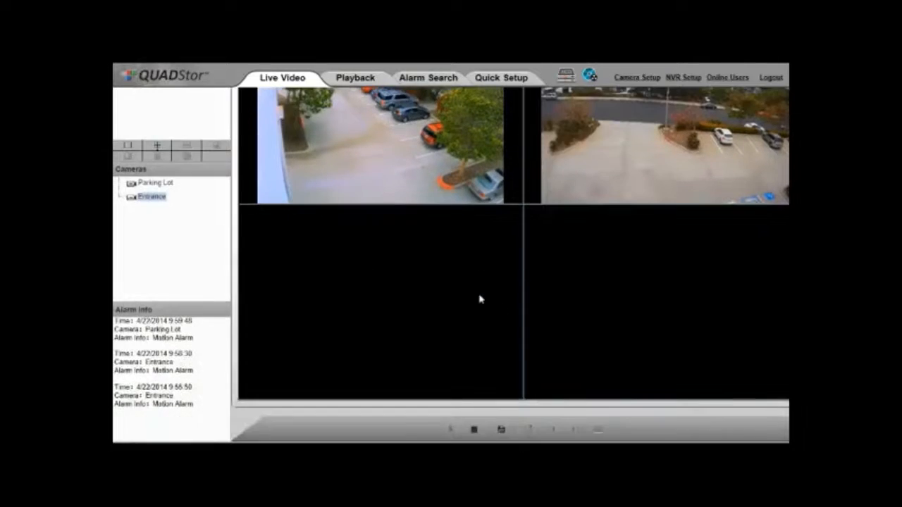
{"action": "mouse_move", "coordinate": [784, 399]}
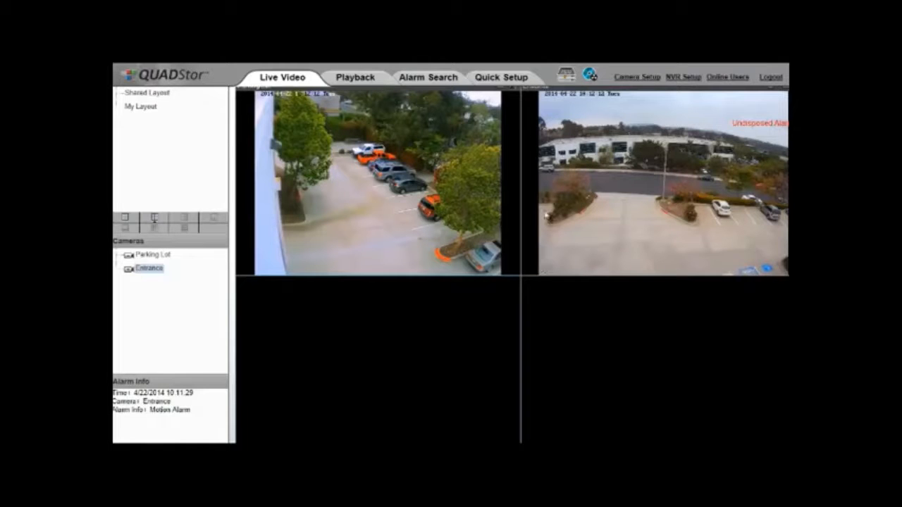
{"action": "left_click", "coordinate": [516, 83]}
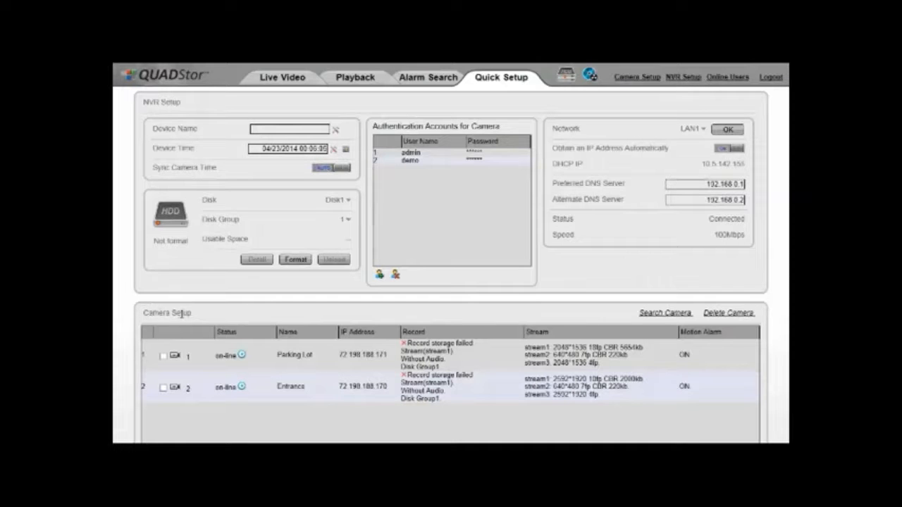
{"action": "left_click", "coordinate": [654, 315]}
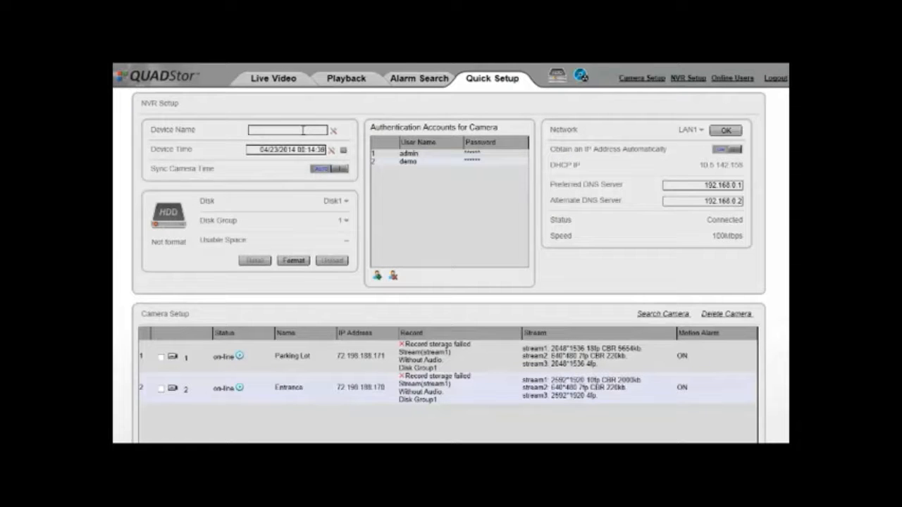
{"action": "left_click", "coordinate": [343, 153]}
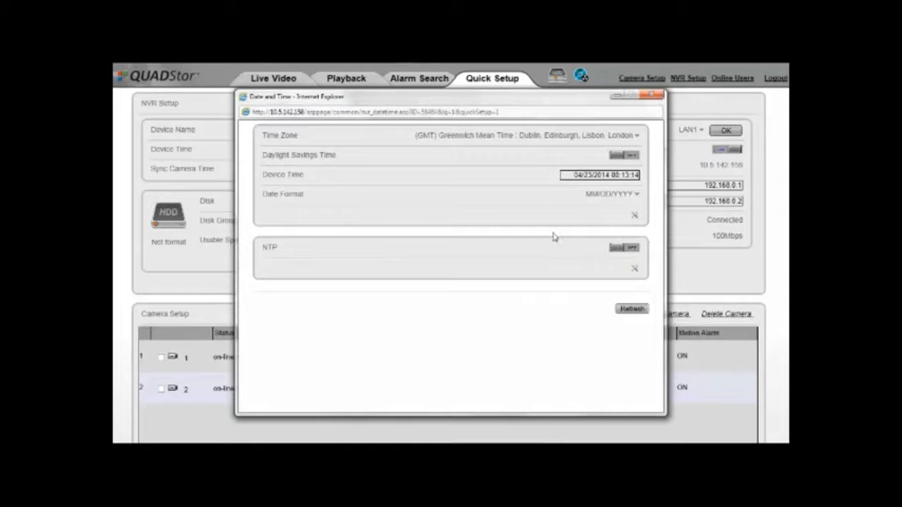
{"action": "left_click", "coordinate": [623, 250]}
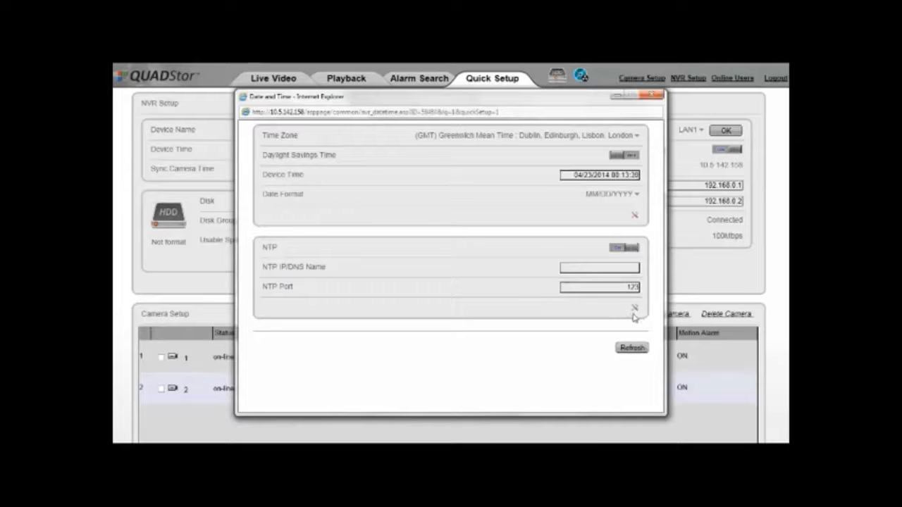
{"action": "left_click", "coordinate": [651, 97]}
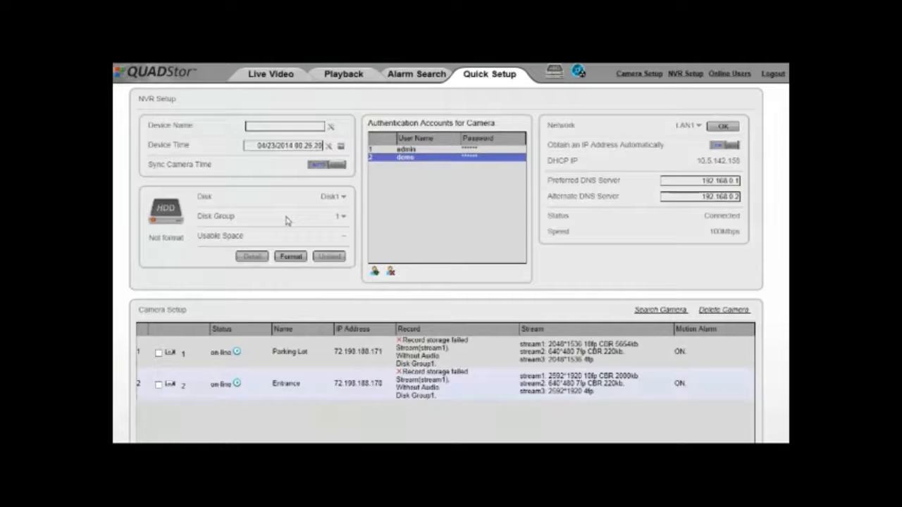
Step: Start adding a camera login account, cancel it, then try deleting the second account, keeping both
{"action": "left_click", "coordinate": [375, 272]}
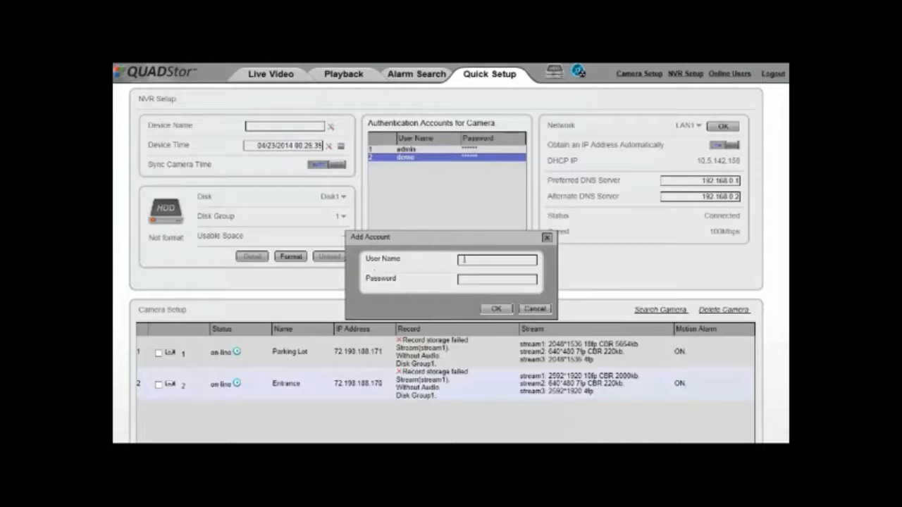
{"action": "left_click", "coordinate": [532, 309]}
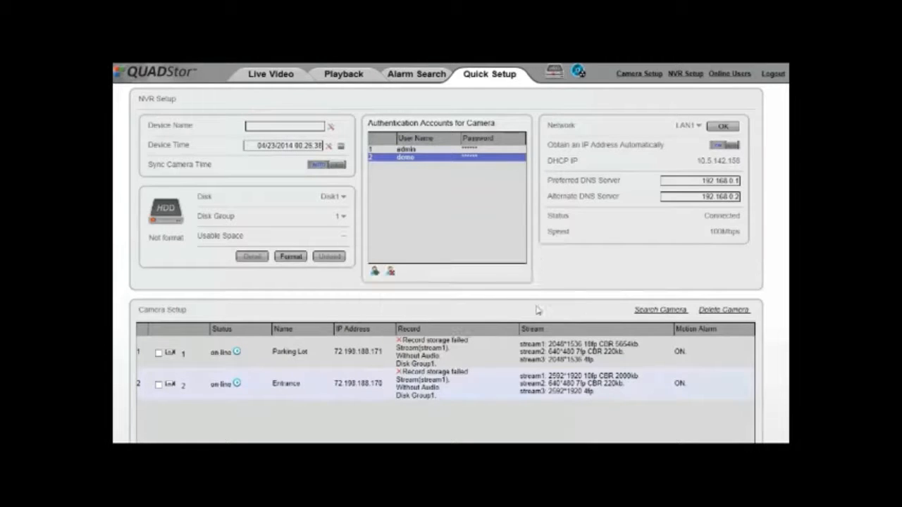
{"action": "left_click", "coordinate": [390, 272]}
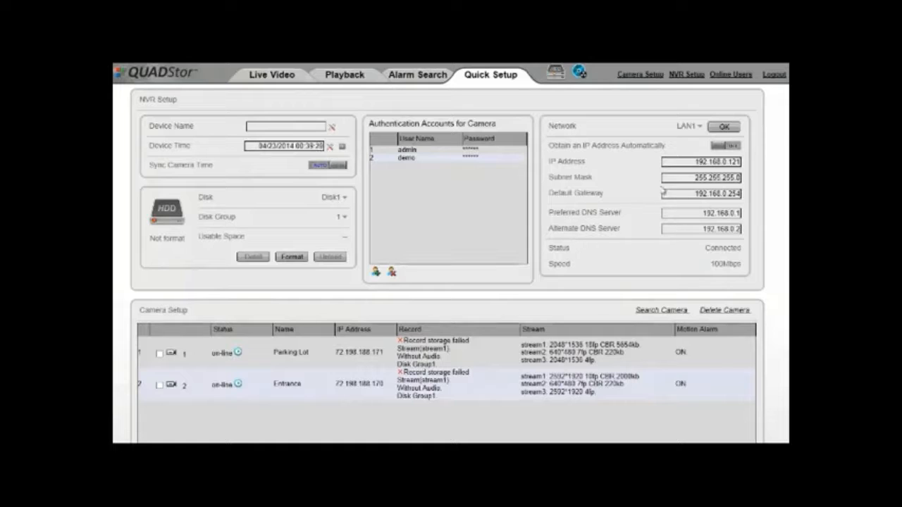
Step: Toggle LAN1's automatic IP setting on and off, then view LAN2 and toggle Camera Private Network
{"action": "left_click", "coordinate": [719, 148]}
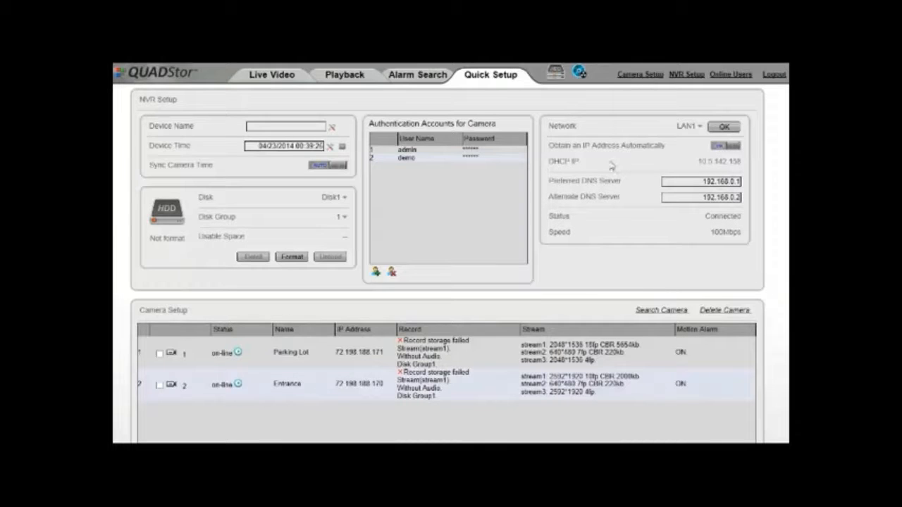
{"action": "left_click", "coordinate": [734, 145]}
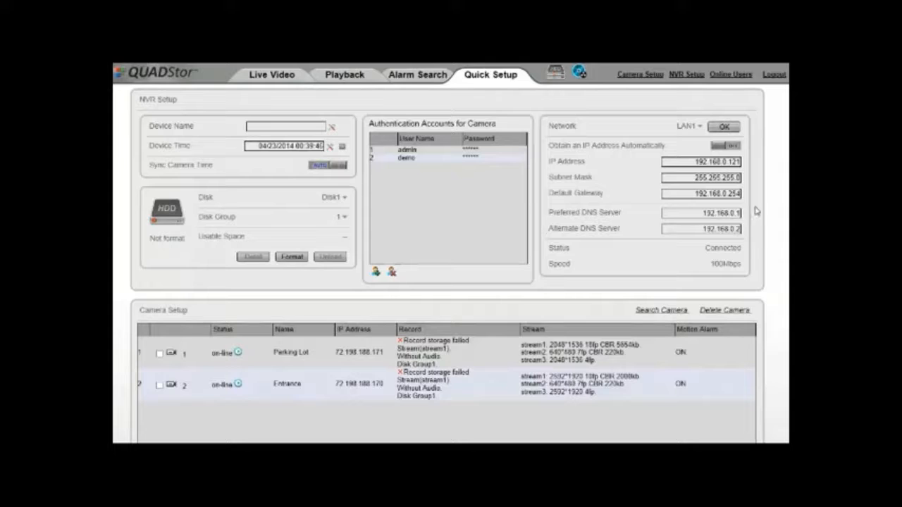
{"action": "left_click", "coordinate": [698, 128]}
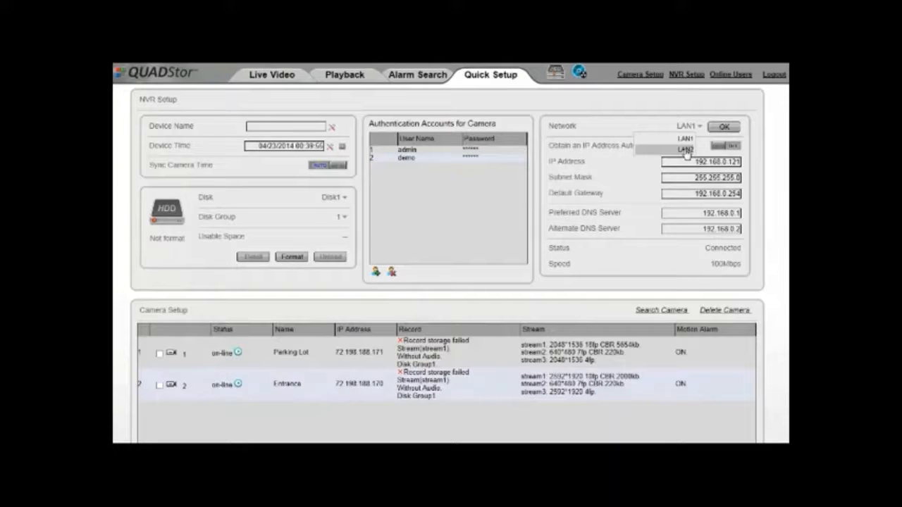
{"action": "left_click", "coordinate": [686, 151]}
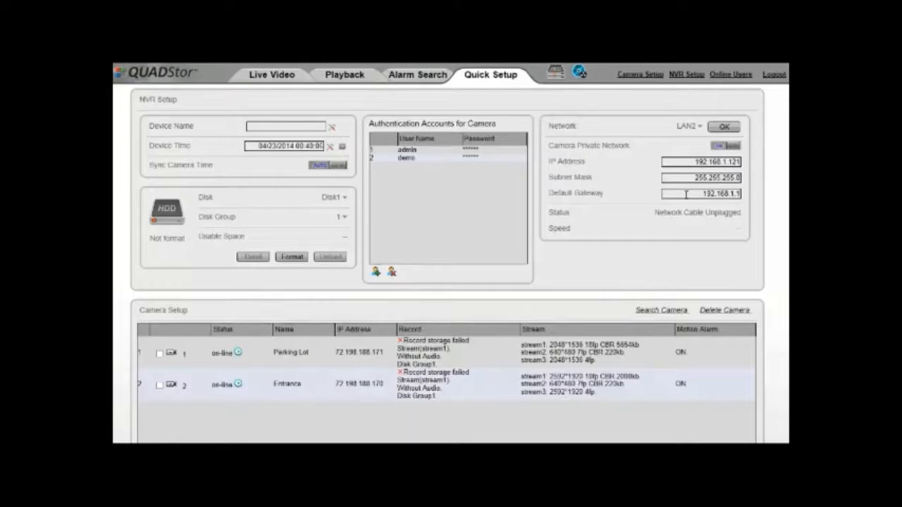
{"action": "left_click", "coordinate": [733, 147]}
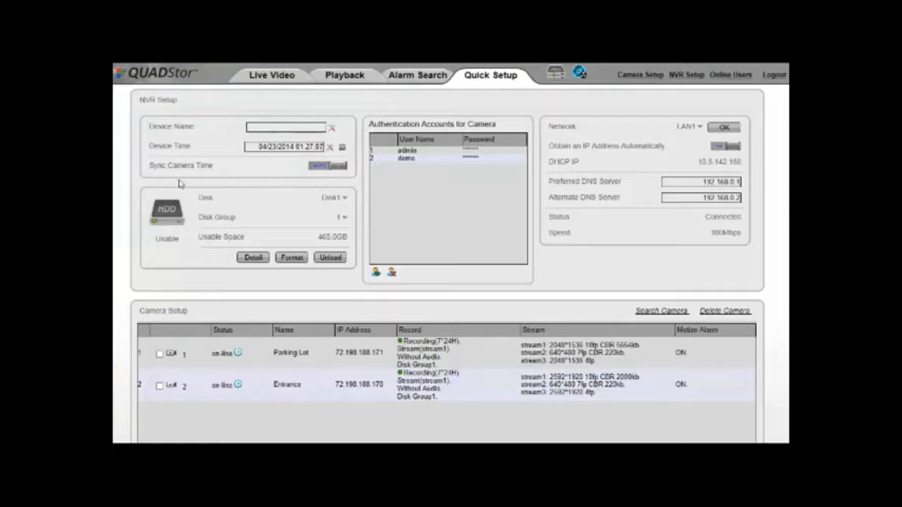
Step: Keep Disk1 and disk group 1 and view Disk1's details: 465.0GB usable of 465.6GB
{"action": "left_click", "coordinate": [344, 201]}
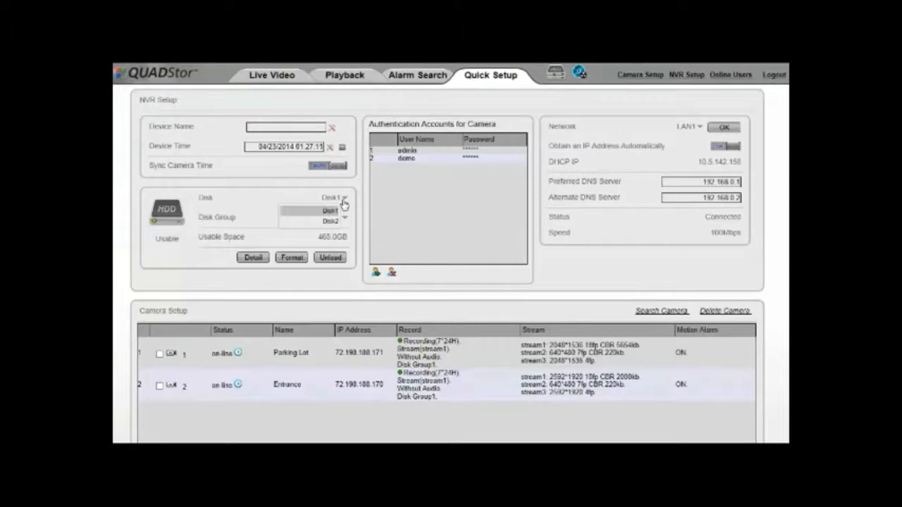
{"action": "left_click", "coordinate": [343, 203]}
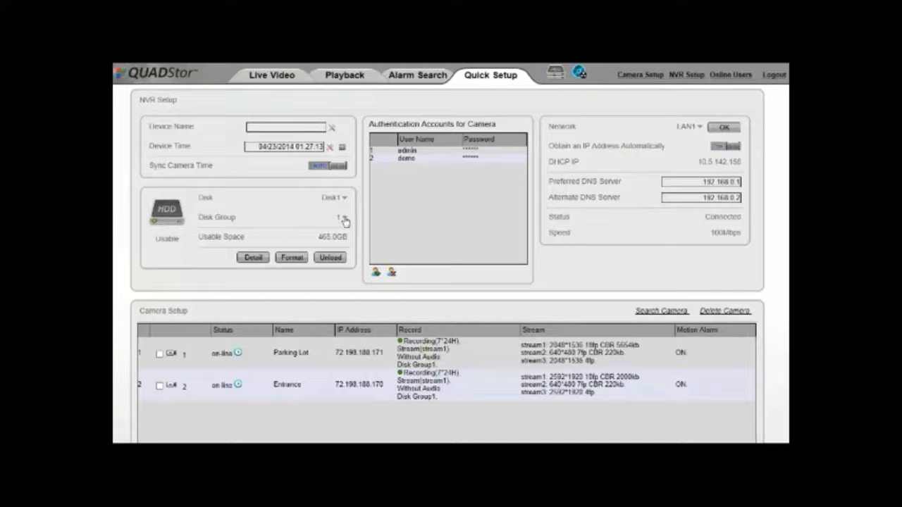
{"action": "left_click", "coordinate": [345, 220]}
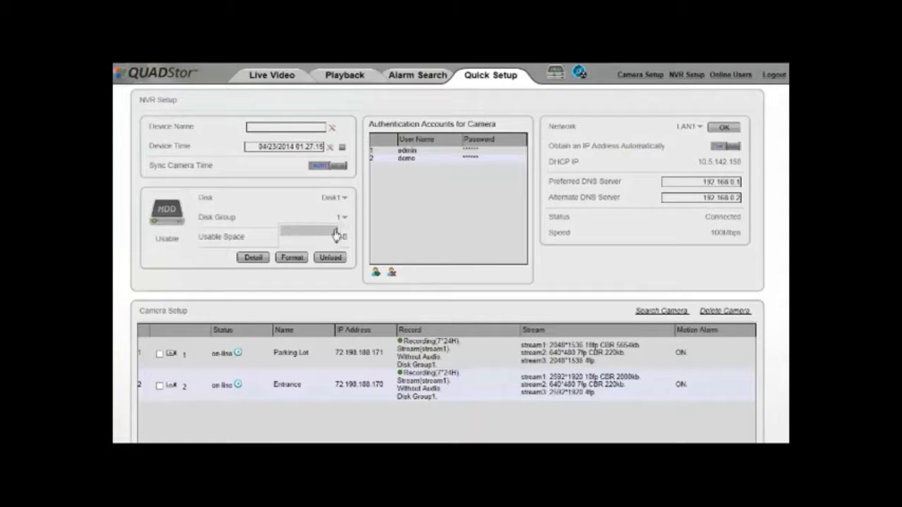
{"action": "left_click", "coordinate": [341, 227]}
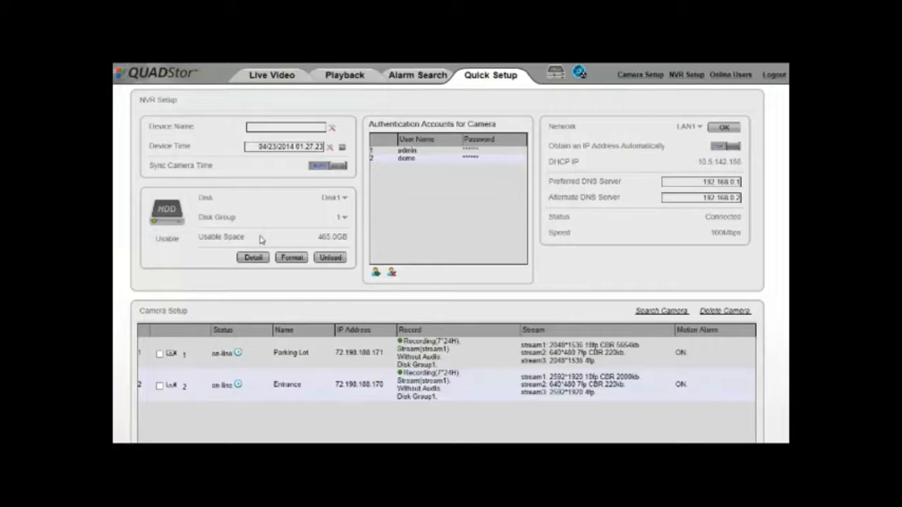
{"action": "left_click", "coordinate": [246, 258]}
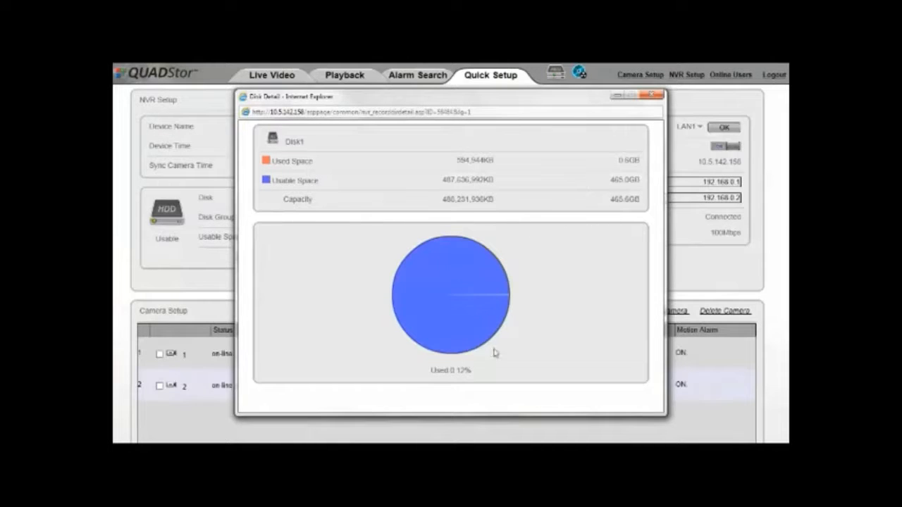
Step: Close the Disk Detail window for Disk1
{"action": "left_click", "coordinate": [651, 94]}
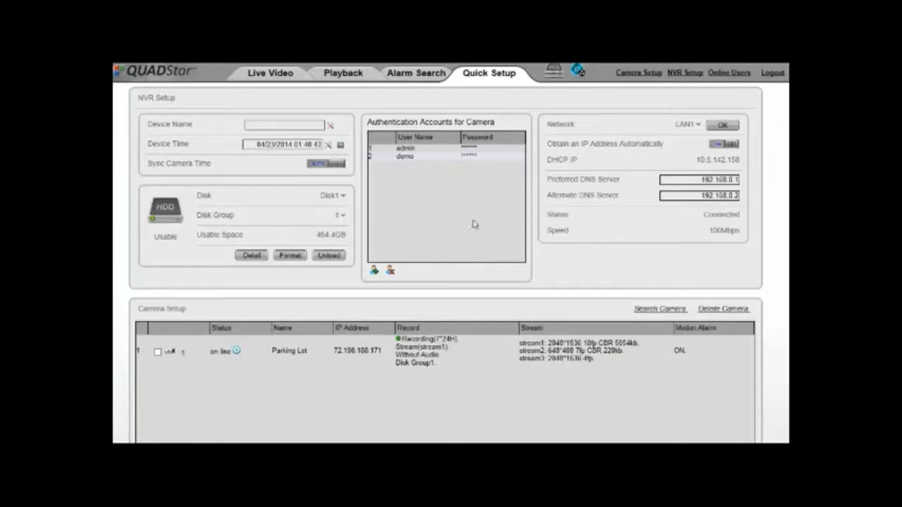
{"action": "left_click", "coordinate": [649, 310]}
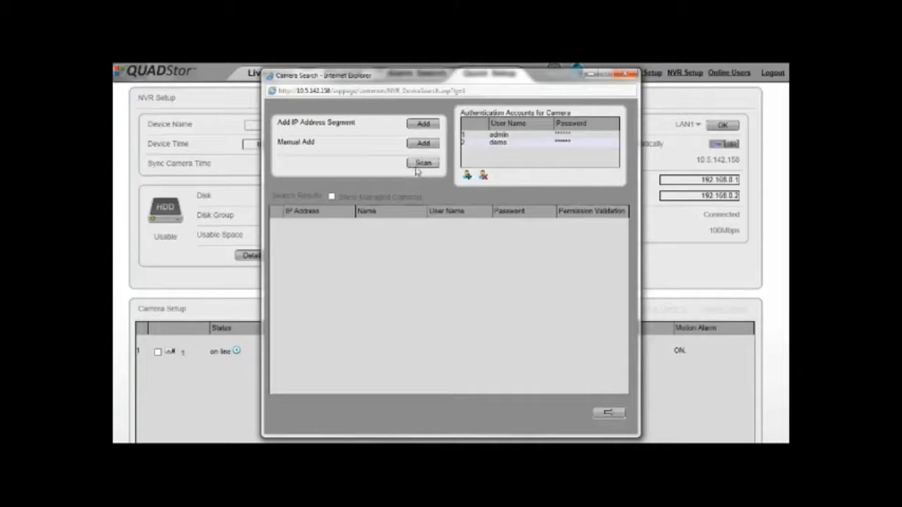
{"action": "left_click", "coordinate": [423, 143]}
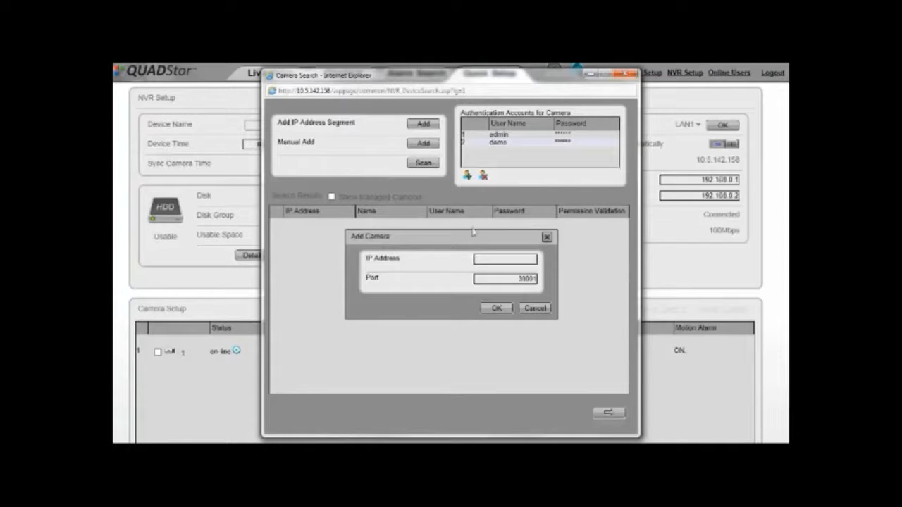
{"action": "right_click", "coordinate": [503, 258]}
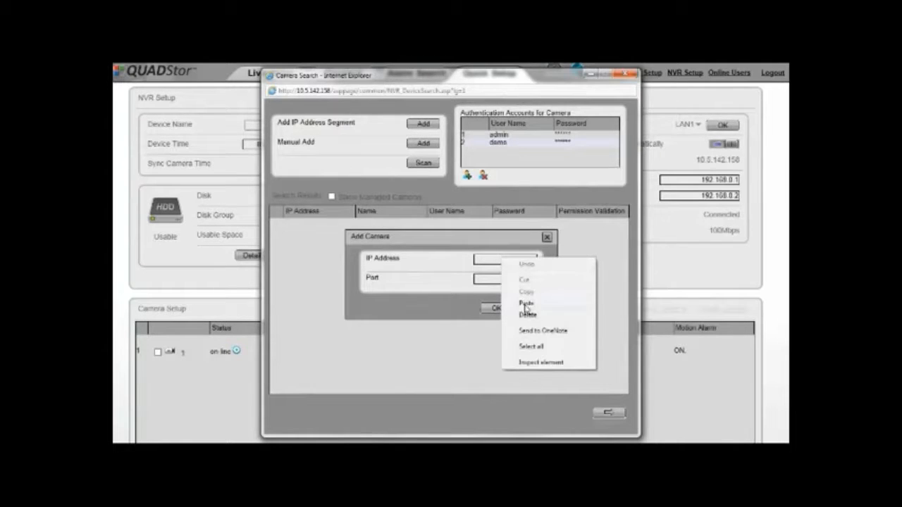
{"action": "left_click", "coordinate": [526, 302]}
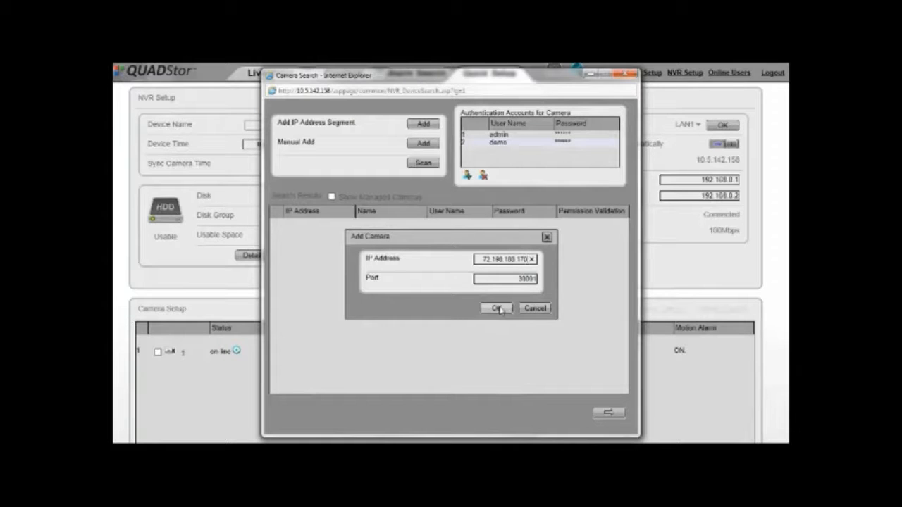
{"action": "left_click", "coordinate": [497, 309]}
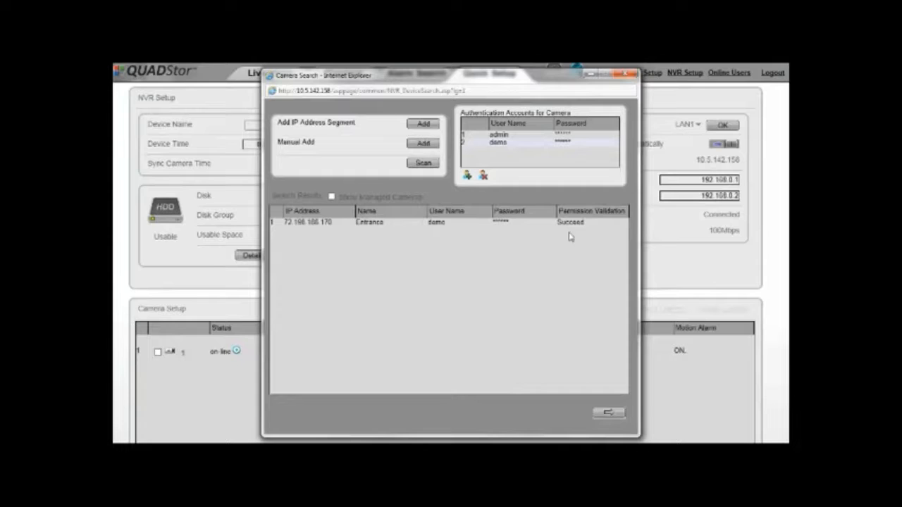
Step: Move the Entrance camera from New Cameras into Managed Cameras and confirm
{"action": "left_click", "coordinate": [610, 413]}
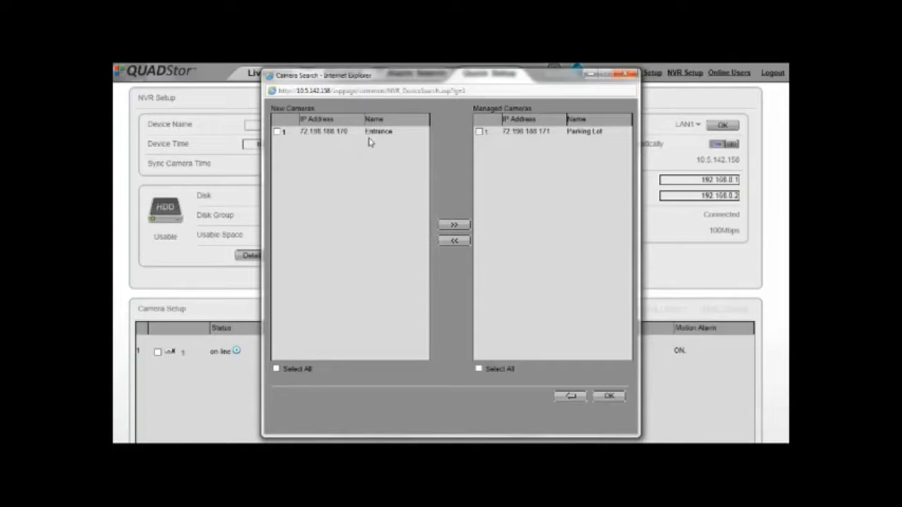
{"action": "left_click", "coordinate": [311, 132]}
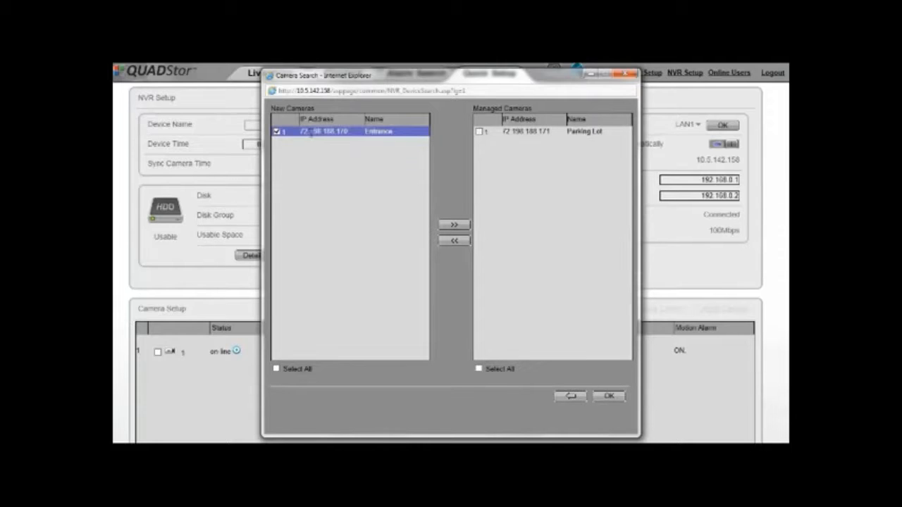
{"action": "left_click", "coordinate": [458, 226]}
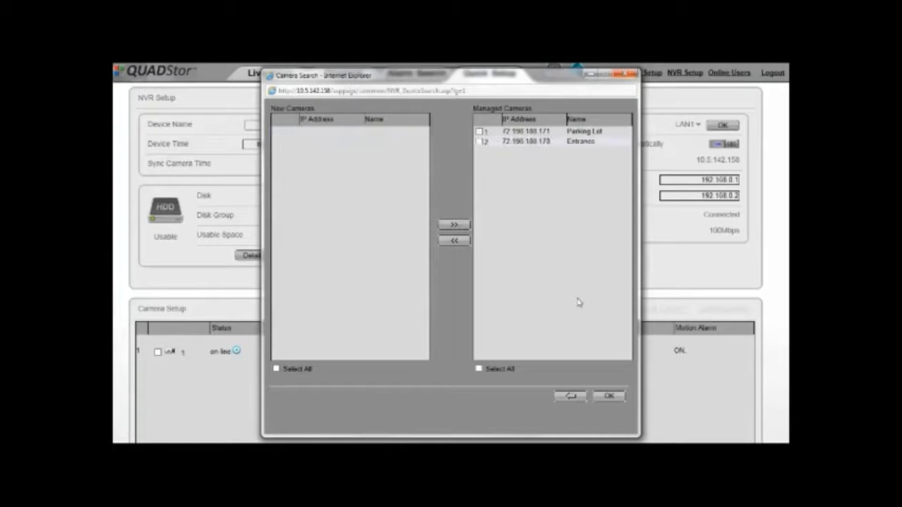
{"action": "left_click", "coordinate": [610, 397]}
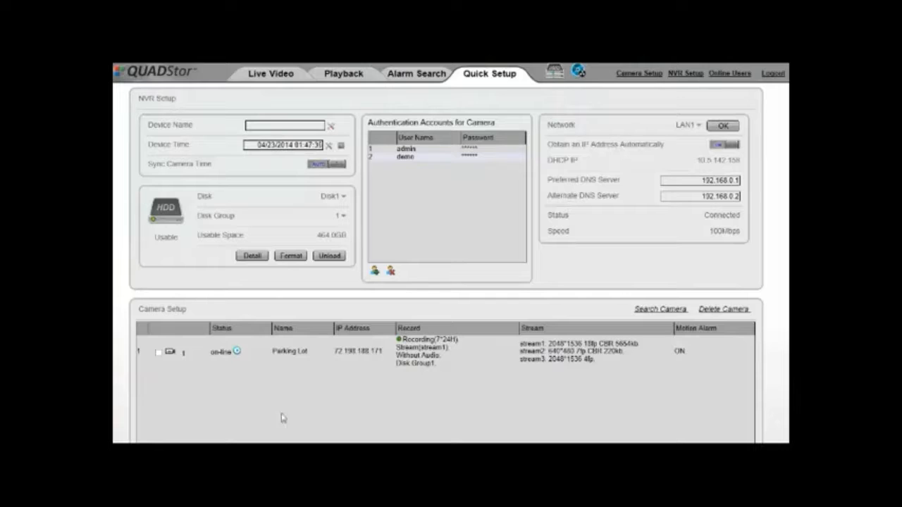
Step: Preview the Parking Lot camera, check its device information, then view its Local Network settings
{"action": "double_click", "coordinate": [221, 352]}
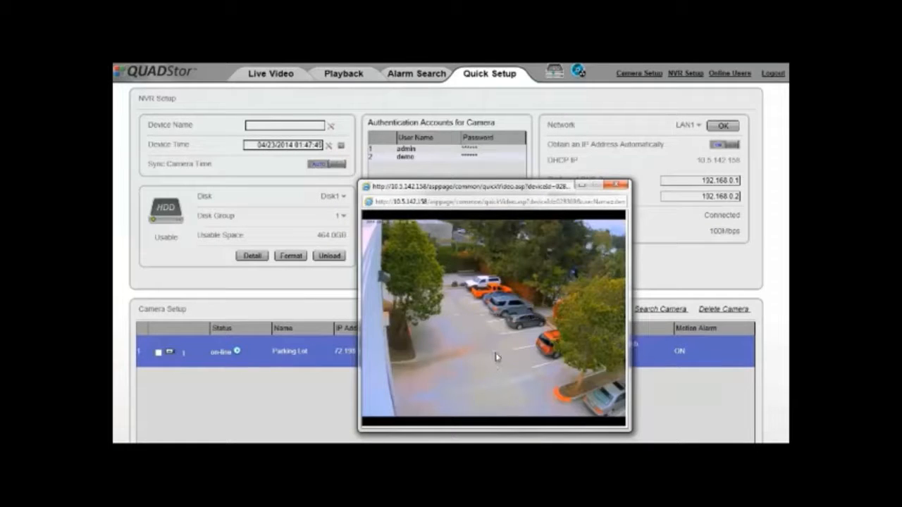
{"action": "left_click", "coordinate": [614, 185]}
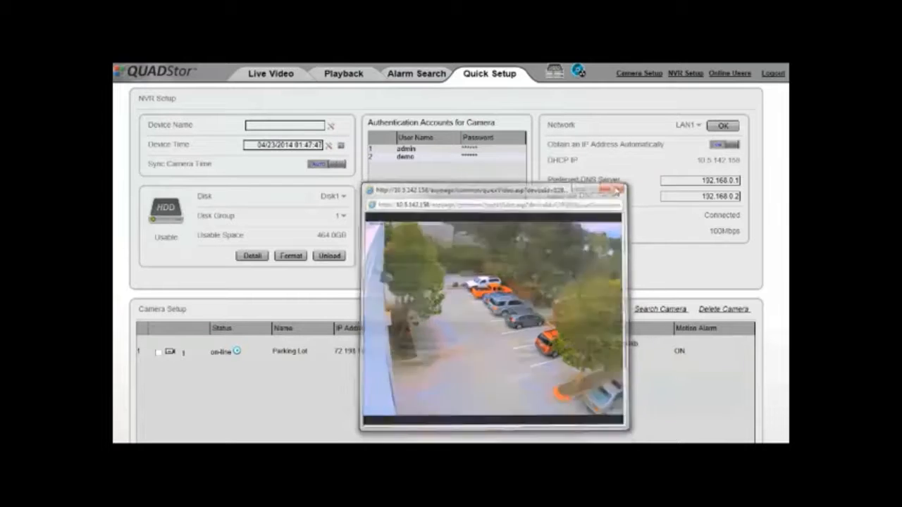
{"action": "double_click", "coordinate": [288, 350]}
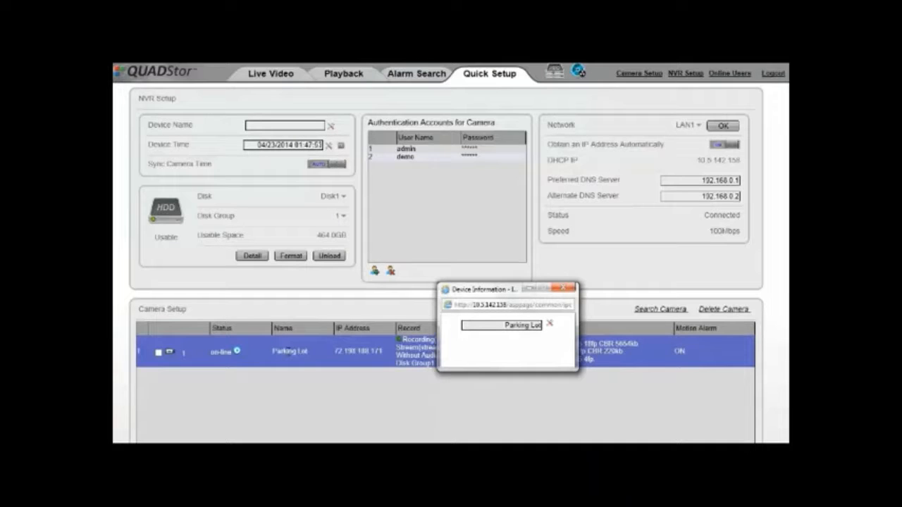
{"action": "left_click", "coordinate": [503, 326]}
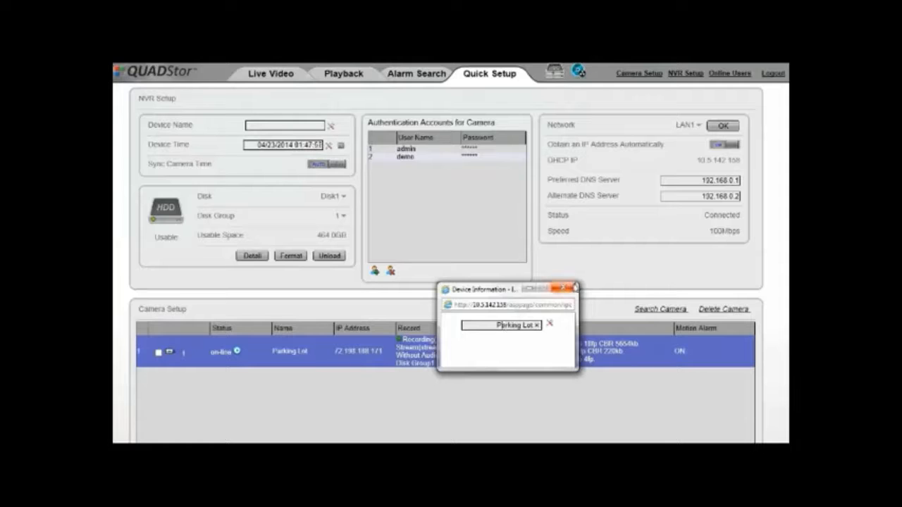
{"action": "left_click", "coordinate": [572, 288]}
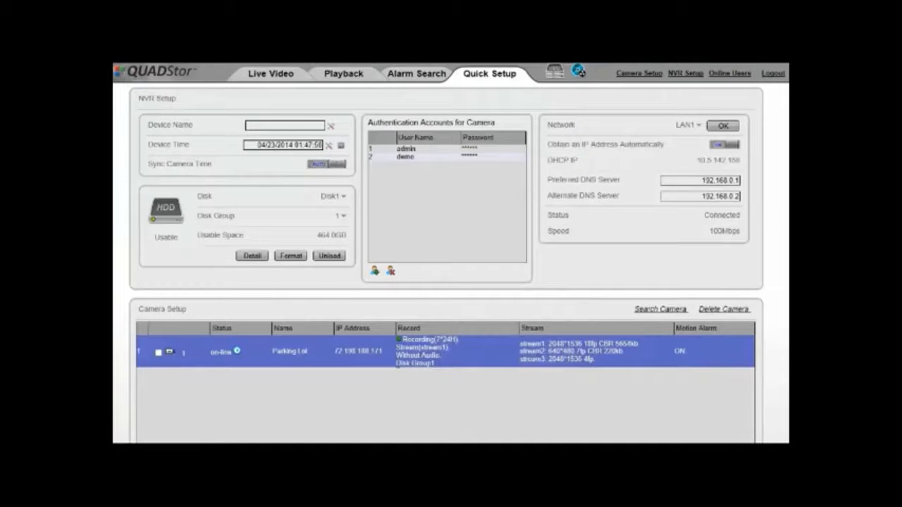
{"action": "left_click", "coordinate": [371, 350]}
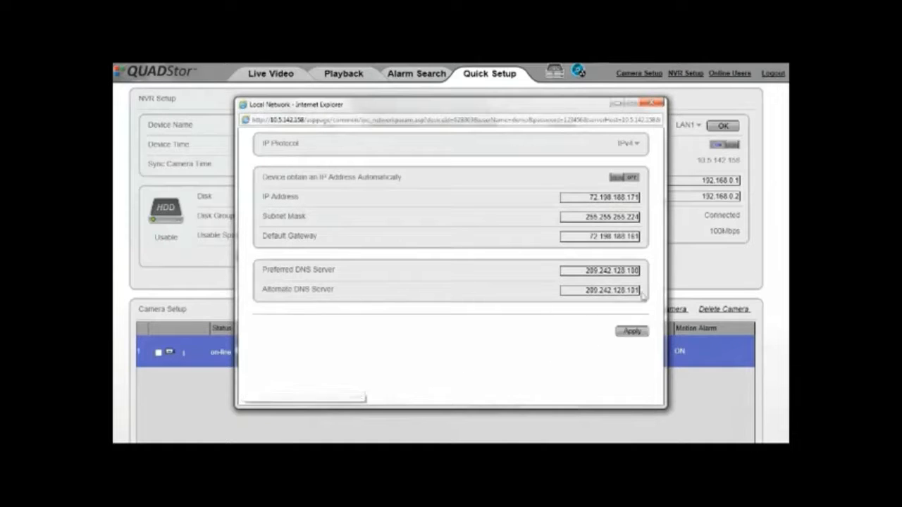
{"action": "left_click", "coordinate": [659, 104]}
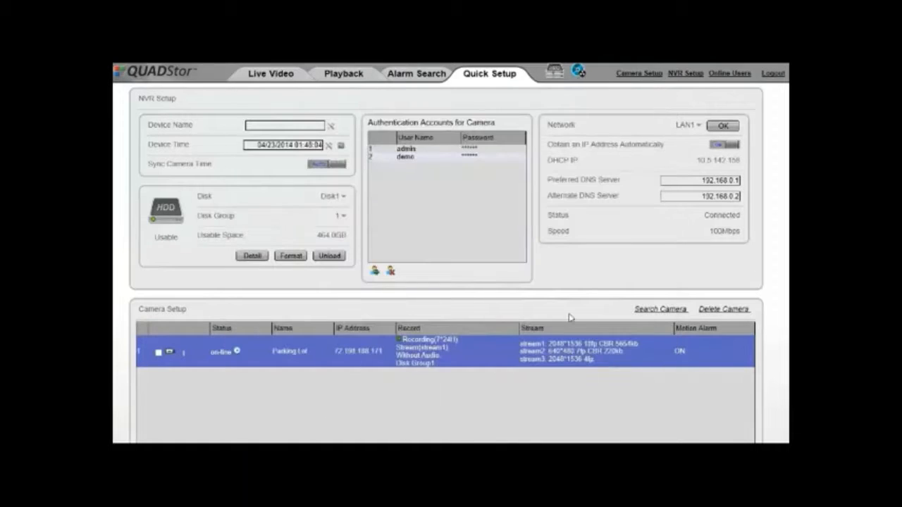
{"action": "left_click", "coordinate": [431, 351]}
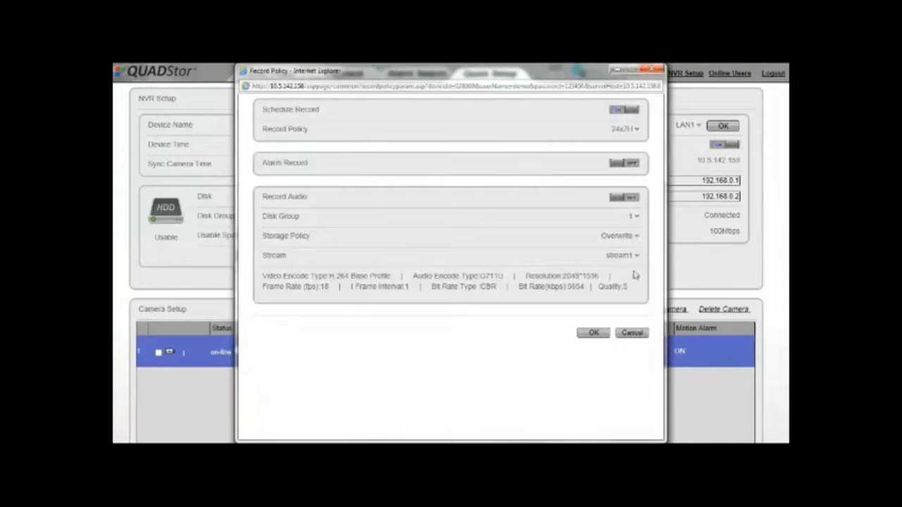
{"action": "left_click", "coordinate": [656, 71]}
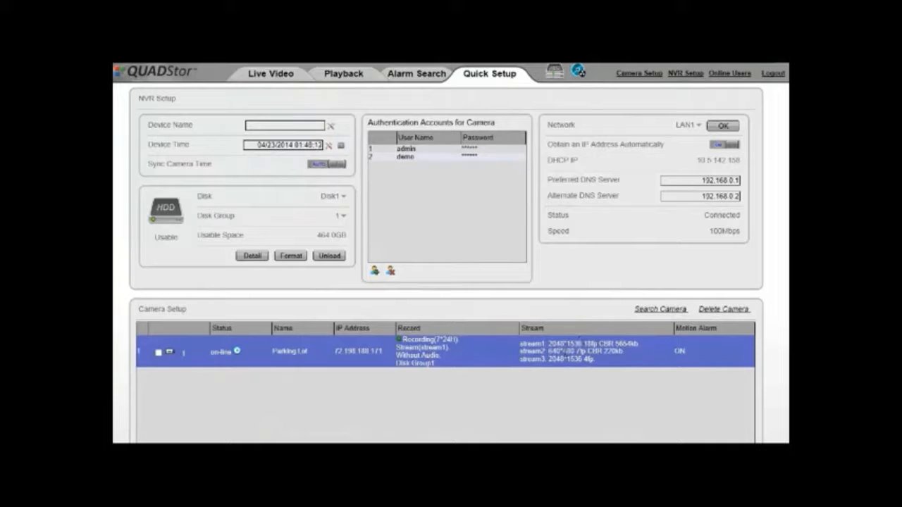
{"action": "left_click", "coordinate": [569, 352]}
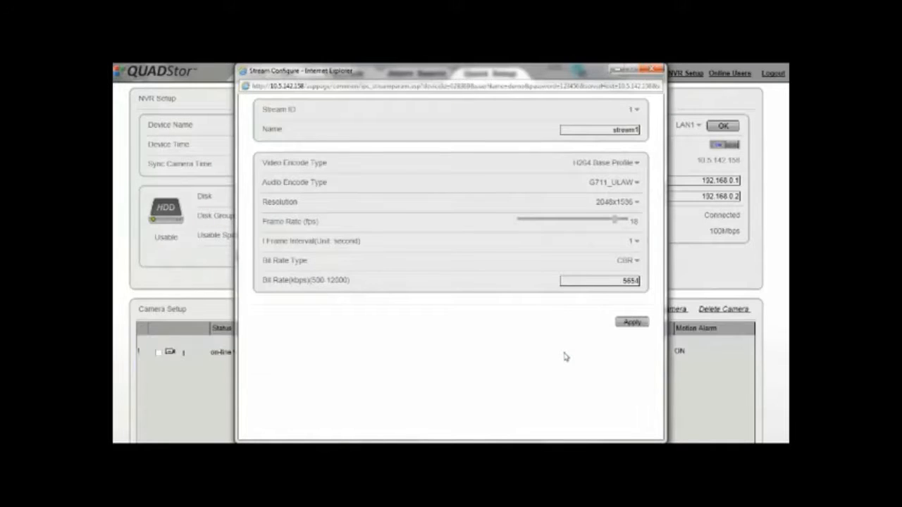
{"action": "left_click", "coordinate": [655, 72]}
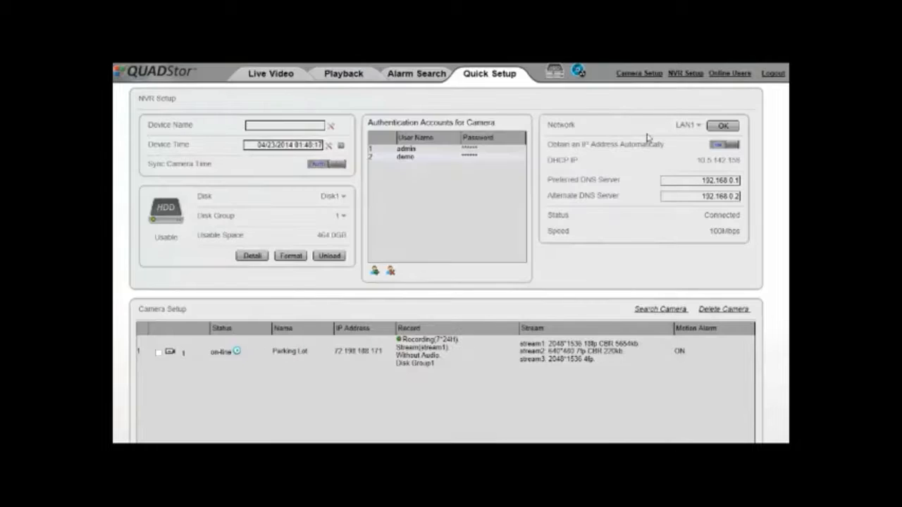
{"action": "left_click", "coordinate": [683, 350]}
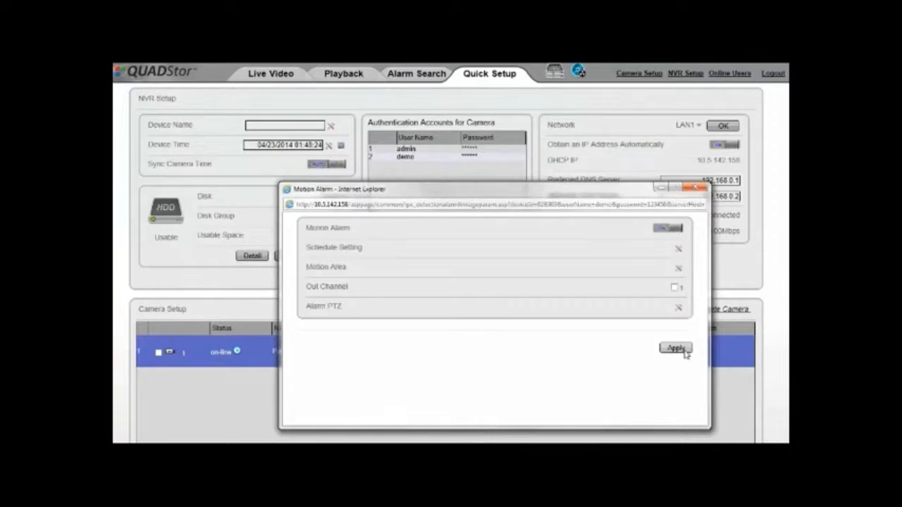
{"action": "left_click", "coordinate": [701, 187]}
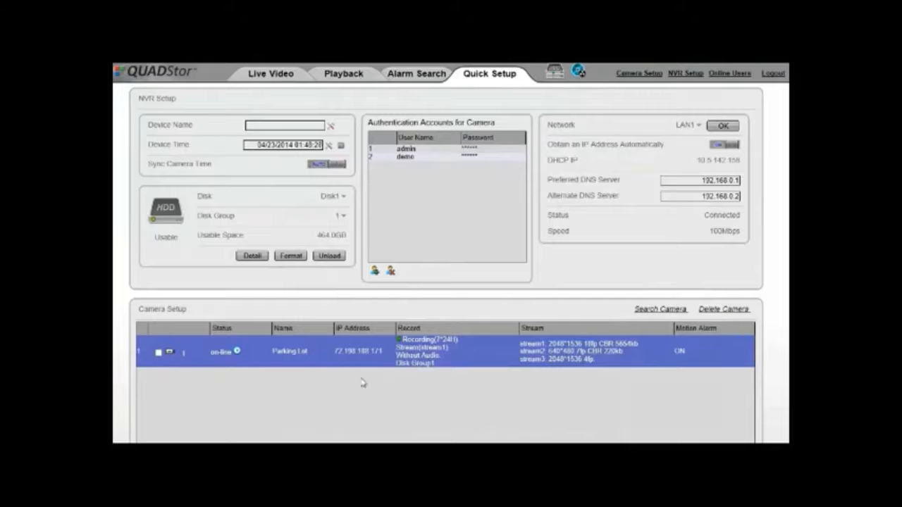
{"action": "left_click", "coordinate": [159, 352]}
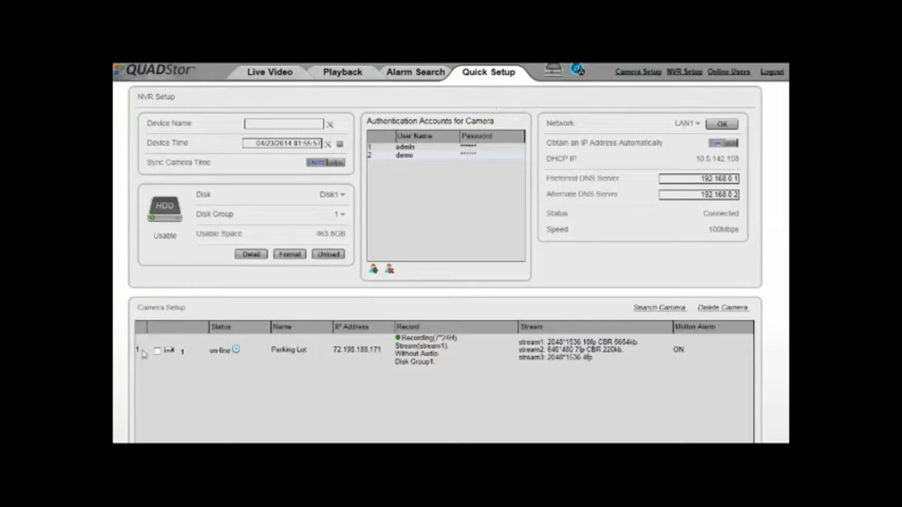
Step: Set the Parking Lot camera's record policy to Schedule and turn on alarm recording
{"action": "double_click", "coordinate": [425, 352]}
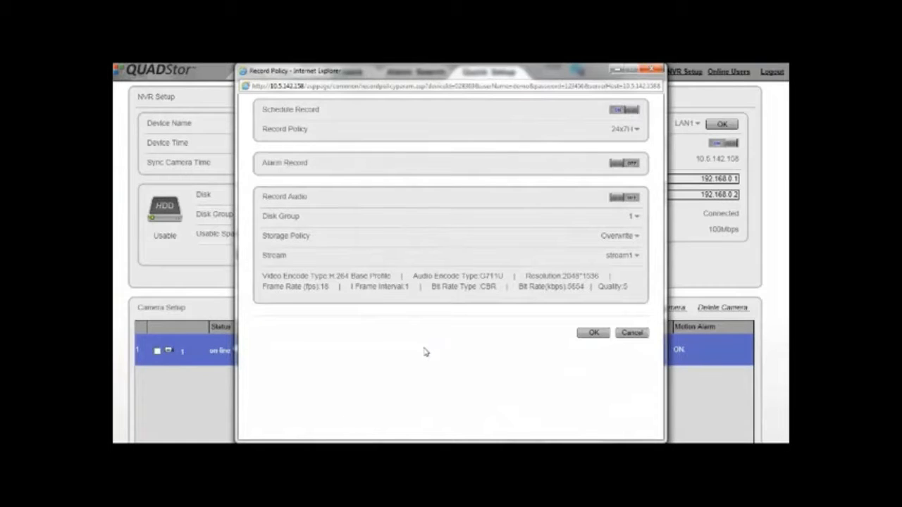
{"action": "left_click", "coordinate": [622, 131]}
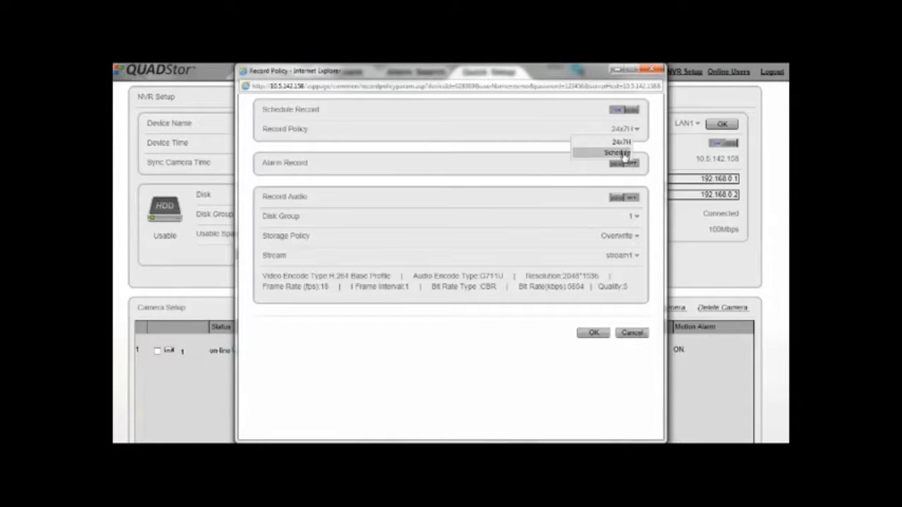
{"action": "left_click", "coordinate": [620, 153]}
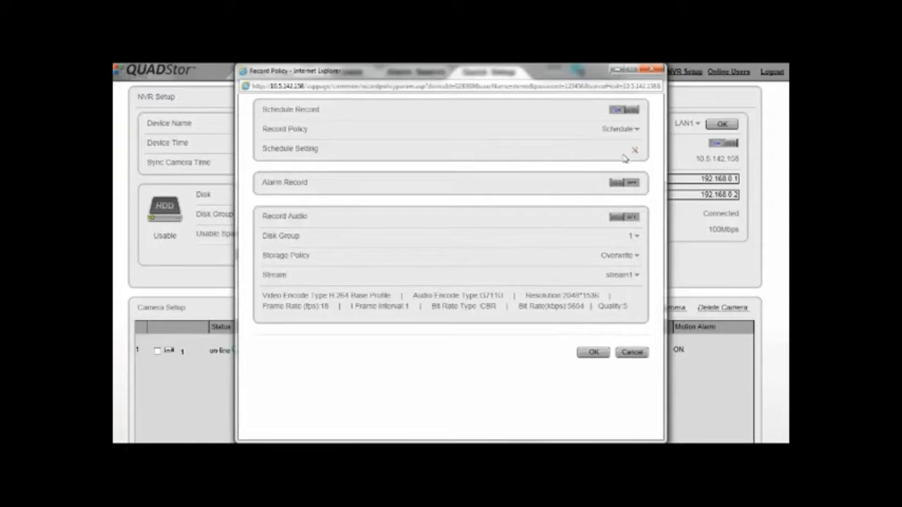
{"action": "left_click", "coordinate": [636, 153]}
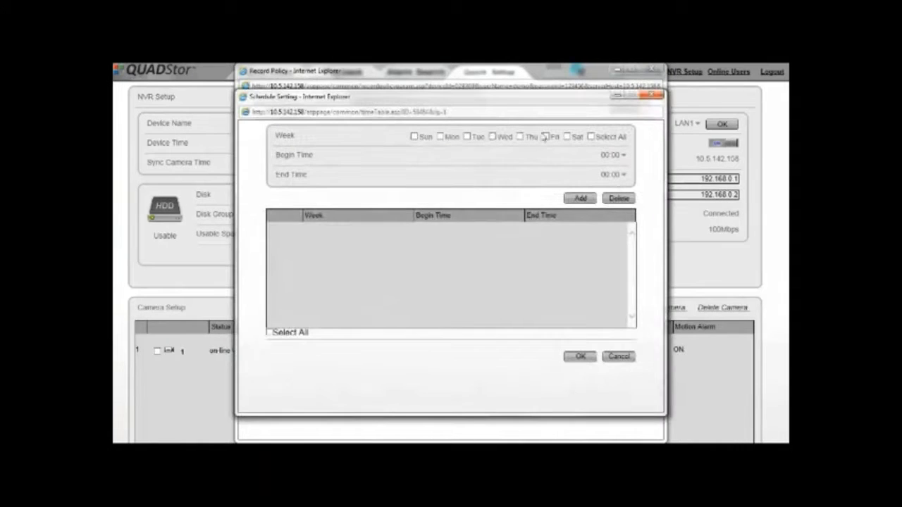
{"action": "left_click", "coordinate": [653, 97]}
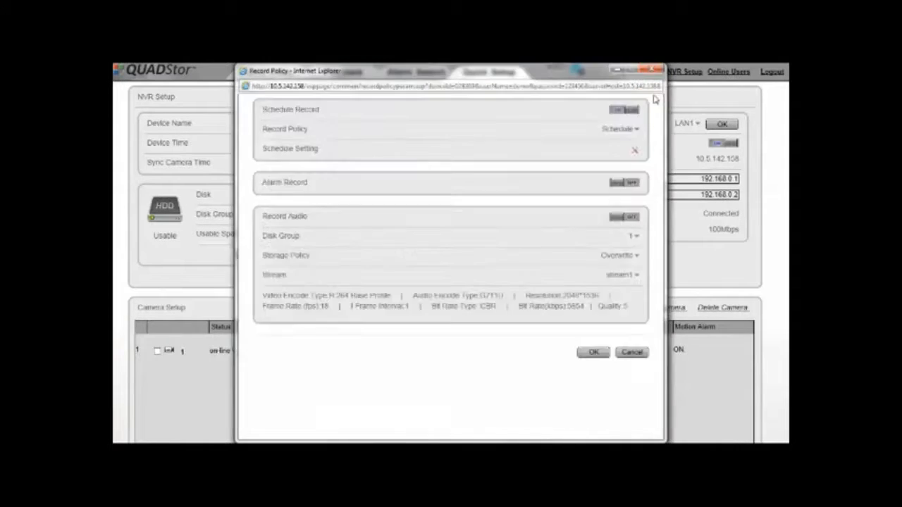
{"action": "left_click", "coordinate": [613, 183]}
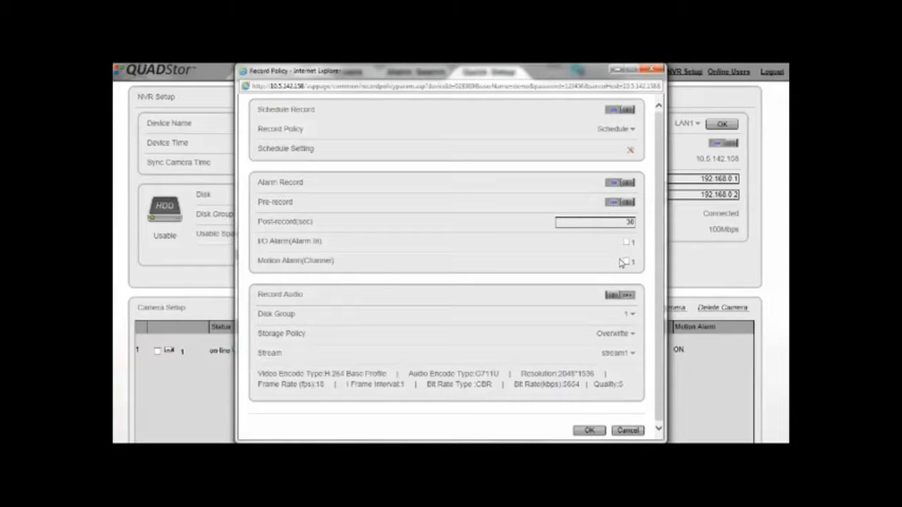
Step: Turn on audio recording, keep disk group 1, Overwrite and stream1, and save the policy
{"action": "left_click", "coordinate": [614, 296]}
{"action": "left_click", "coordinate": [633, 318]}
{"action": "left_click", "coordinate": [634, 319]}
{"action": "left_click", "coordinate": [634, 336]}
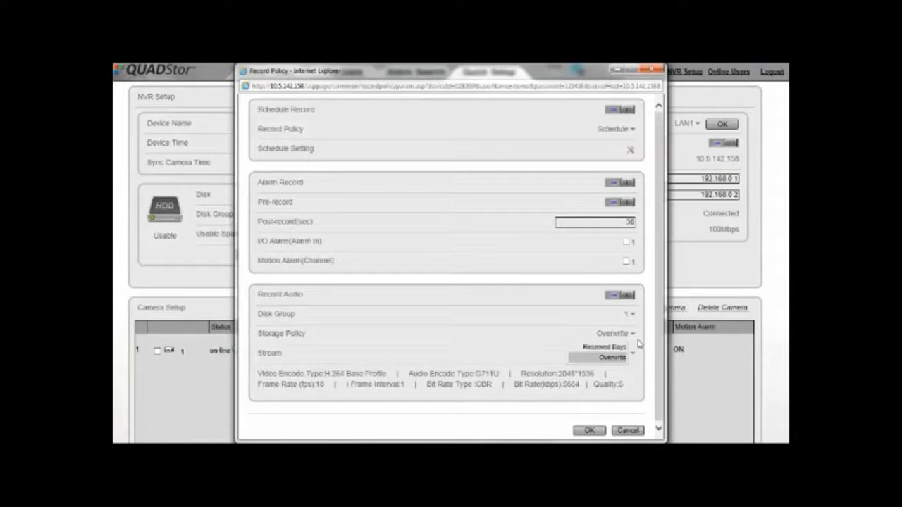
{"action": "left_click", "coordinate": [640, 334]}
{"action": "left_click", "coordinate": [626, 353]}
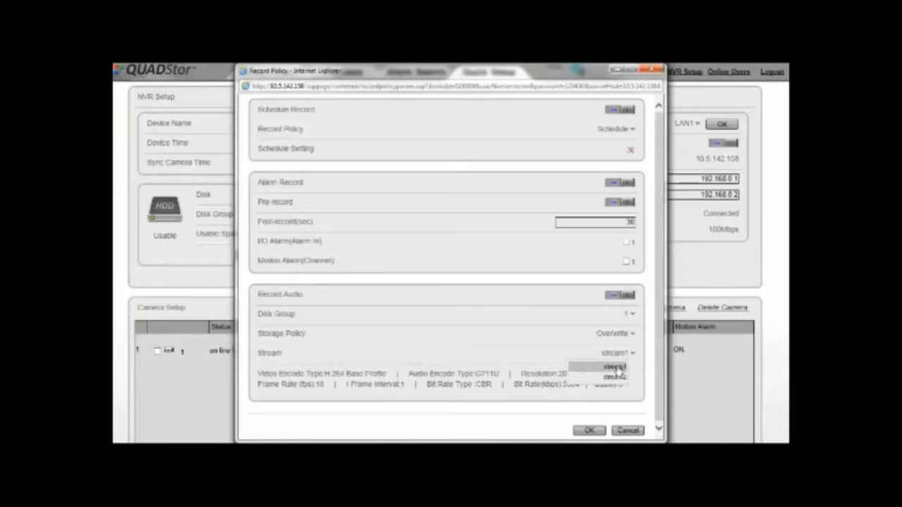
{"action": "left_click", "coordinate": [619, 367]}
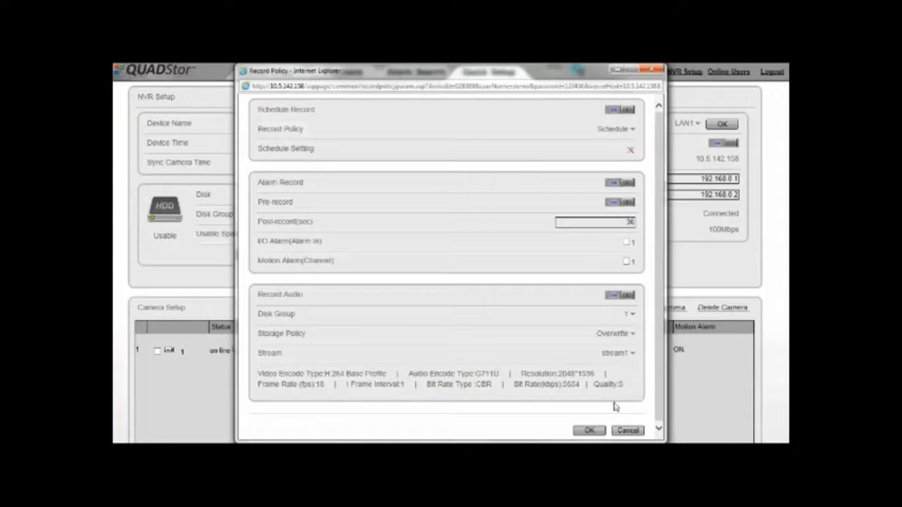
{"action": "left_click", "coordinate": [589, 430]}
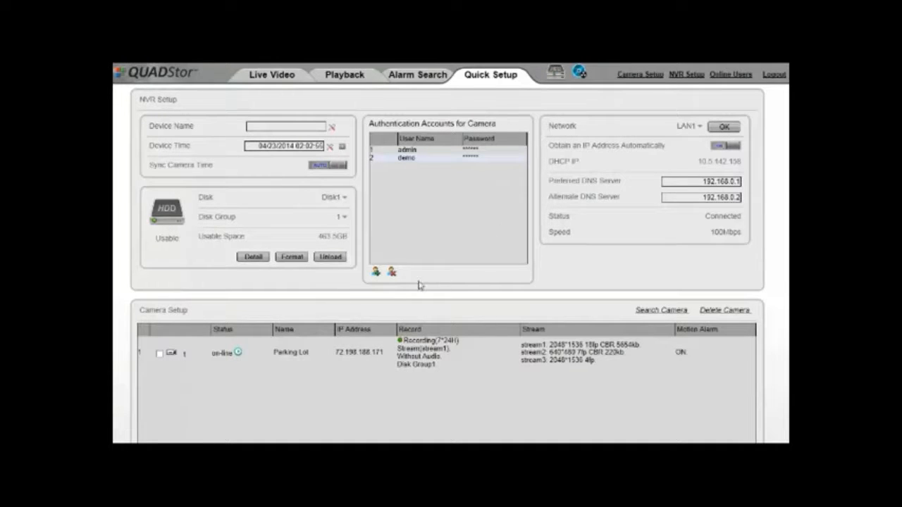
Step: Open the Stream Configure window for the Parking Lot camera's stream1
{"action": "double_click", "coordinate": [553, 351]}
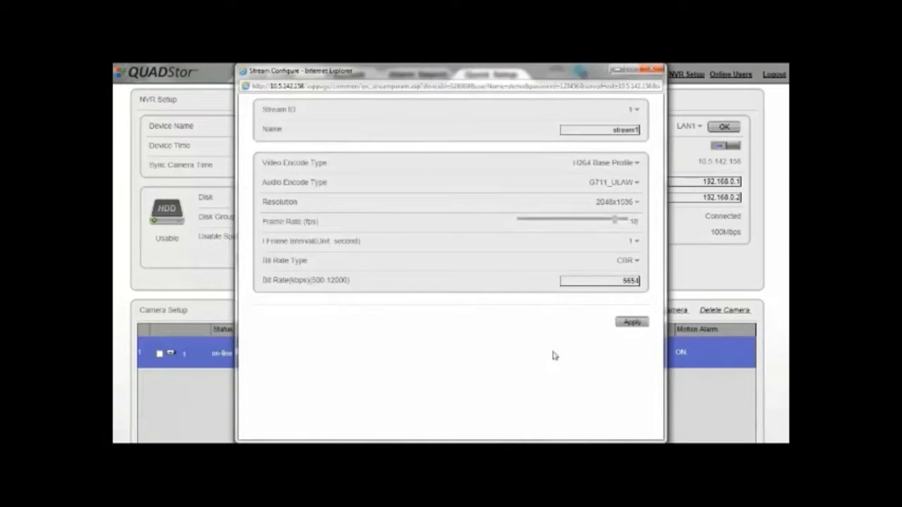
Step: Keep stream1 selected with H264 Base Profile video and G711_ULAW audio encoding
{"action": "left_click", "coordinate": [635, 109]}
{"action": "left_click", "coordinate": [638, 120]}
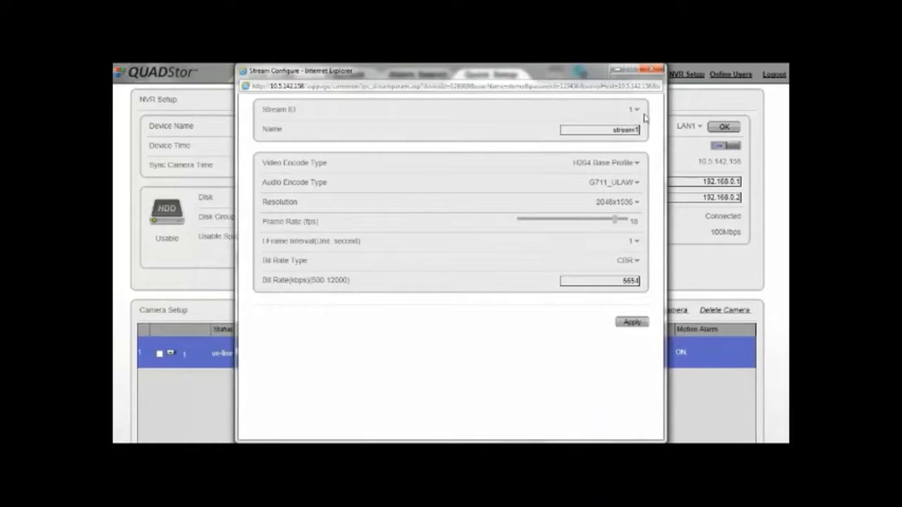
{"action": "left_click", "coordinate": [619, 130]}
{"action": "left_click", "coordinate": [634, 168]}
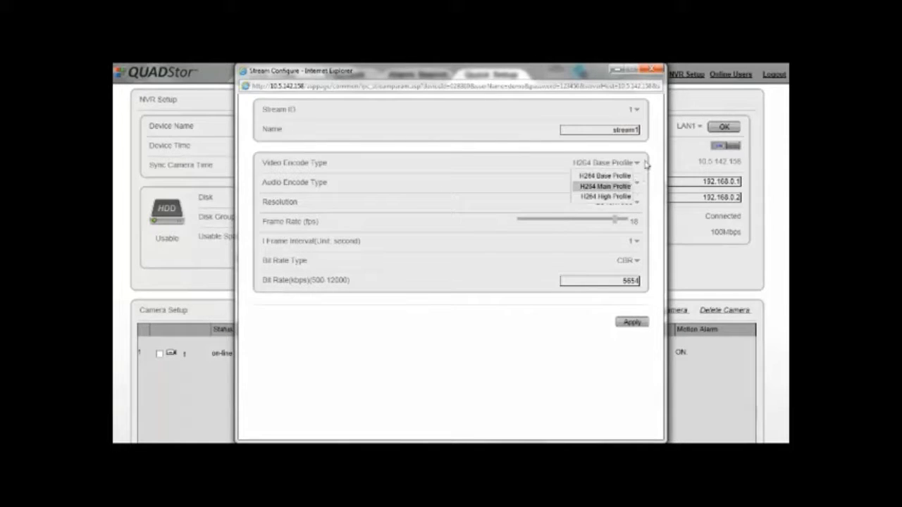
{"action": "left_click", "coordinate": [640, 167]}
{"action": "left_click", "coordinate": [639, 183]}
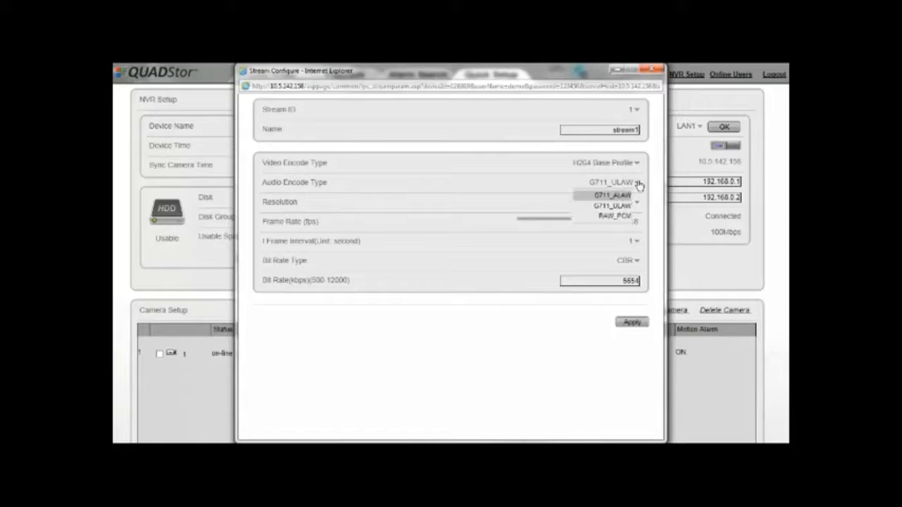
{"action": "left_click", "coordinate": [640, 183]}
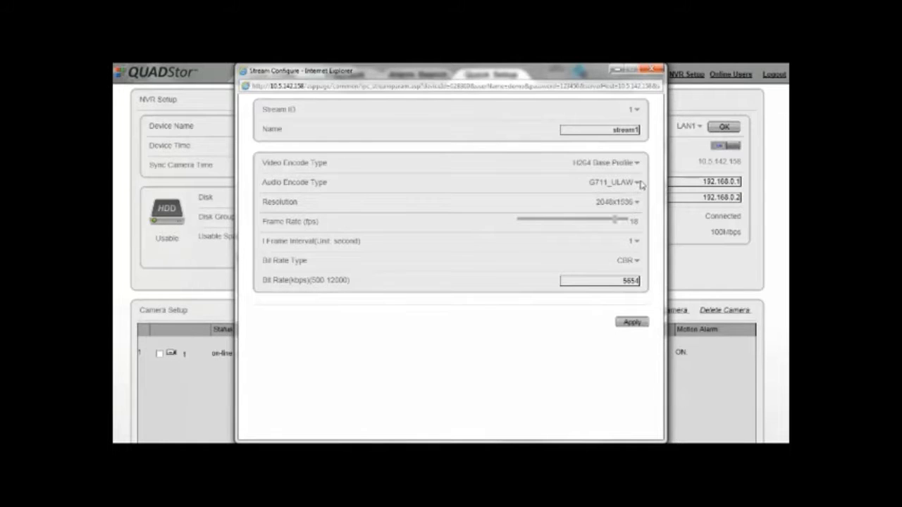
Step: Keep 2048x1536 resolution, a 1-second I-frame interval and CBR, and enter a 5654 kbps bit rate
{"action": "left_click", "coordinate": [636, 205]}
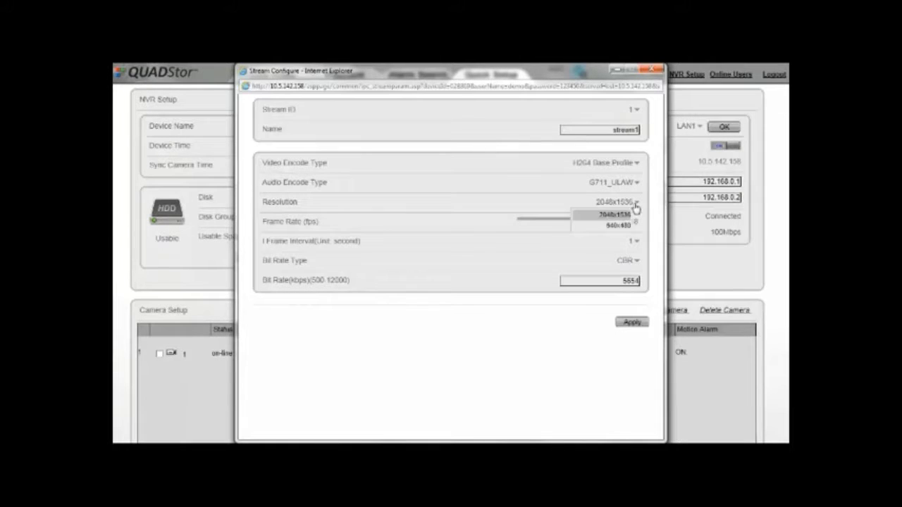
{"action": "left_click", "coordinate": [642, 203]}
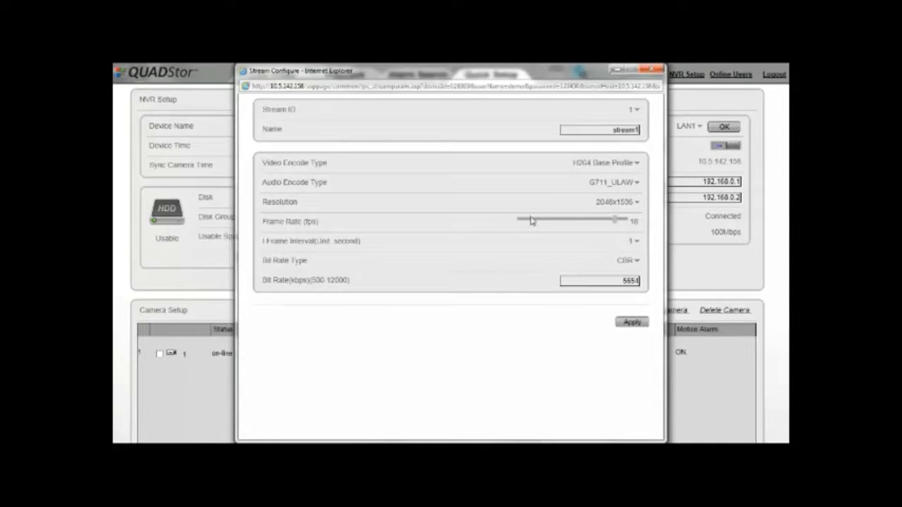
{"action": "left_click", "coordinate": [636, 243]}
{"action": "left_click", "coordinate": [636, 243]}
{"action": "left_click", "coordinate": [636, 263]}
{"action": "left_click", "coordinate": [624, 273]}
{"action": "type", "text": "4"}
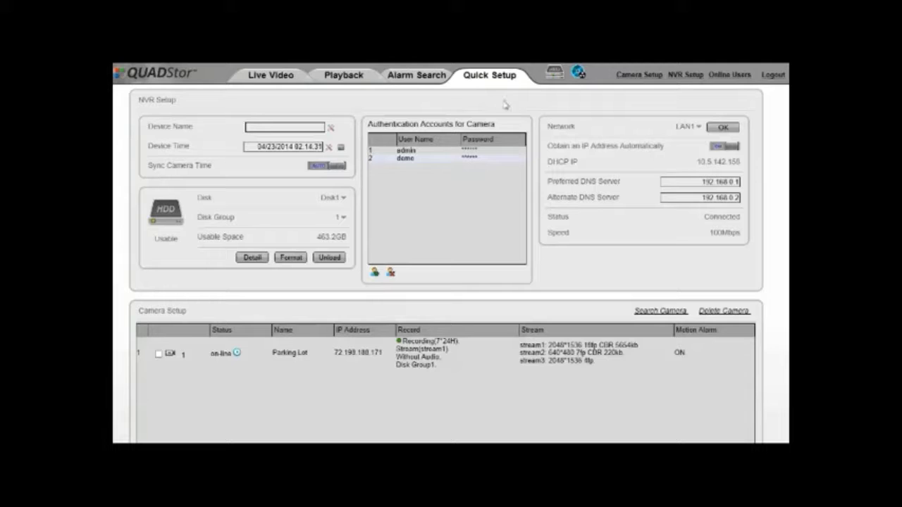
Step: Open the camera's Motion Alarm window and check its every-day 00:00–24:00 weekly schedule
{"action": "left_click", "coordinate": [680, 353]}
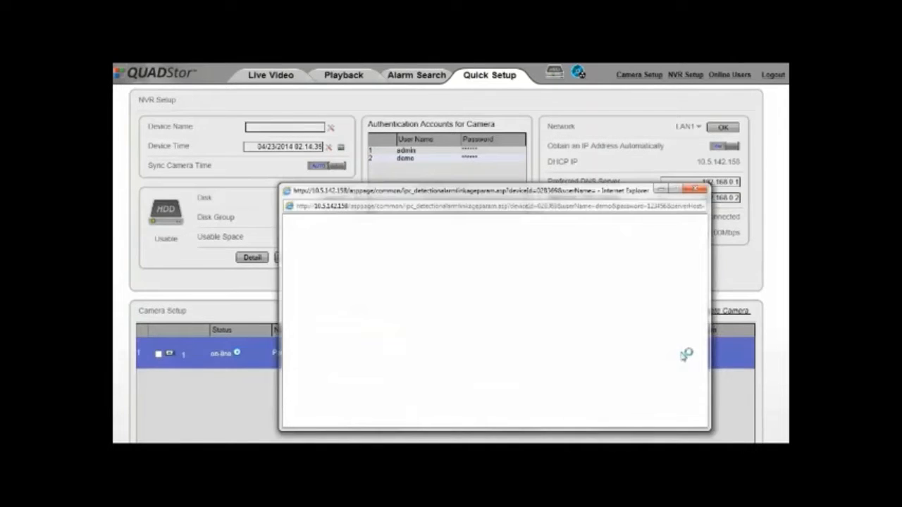
{"action": "left_click_drag", "start_coordinate": [556, 192], "coordinate": [534, 123]}
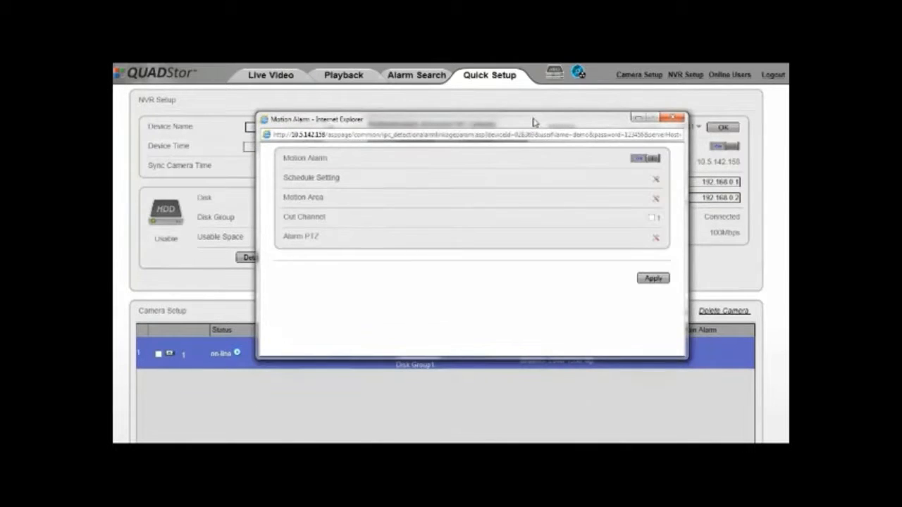
{"action": "left_click", "coordinate": [656, 180]}
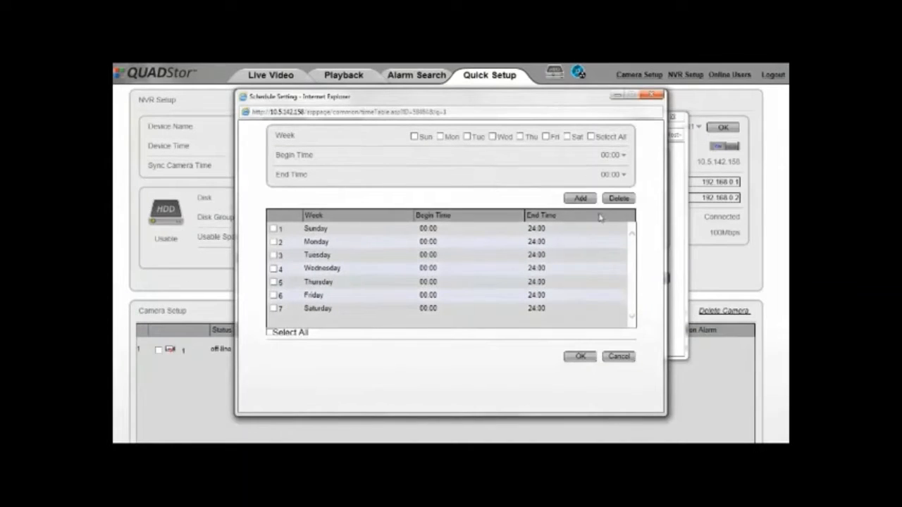
{"action": "left_click", "coordinate": [657, 98]}
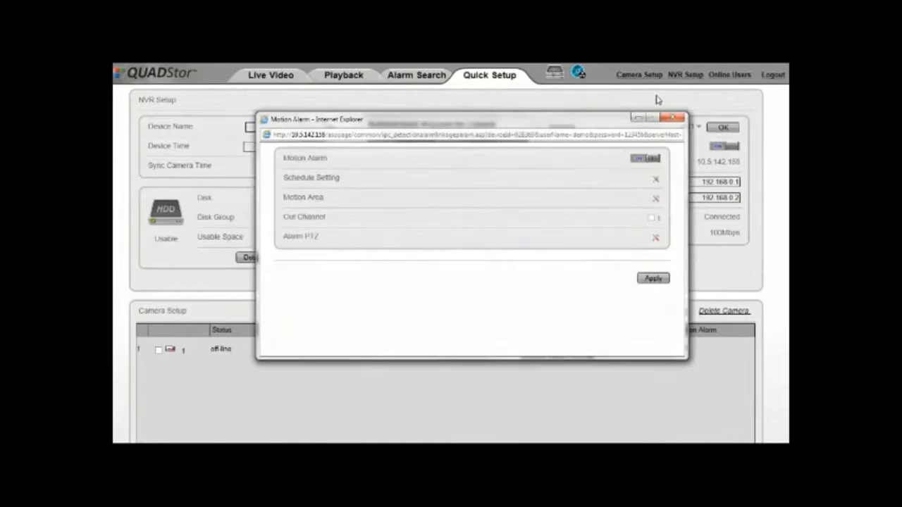
{"action": "left_click", "coordinate": [655, 201]}
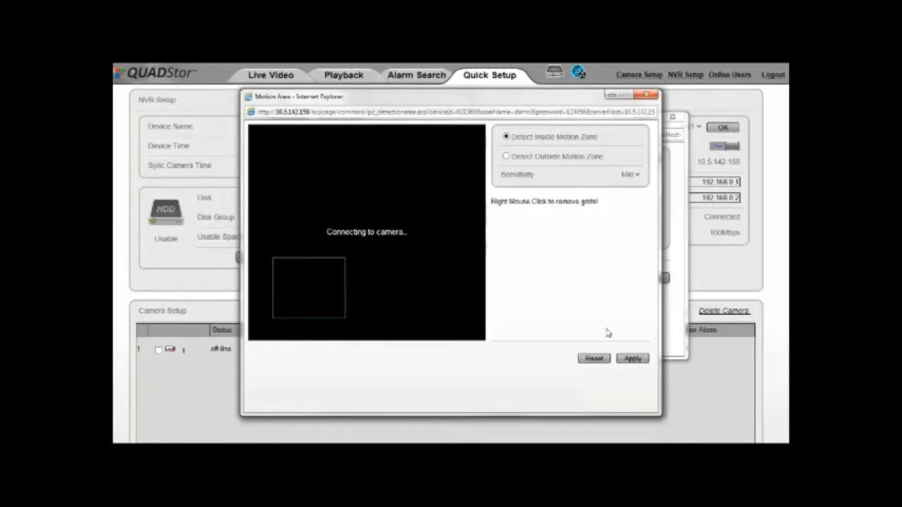
{"action": "left_click", "coordinate": [646, 94]}
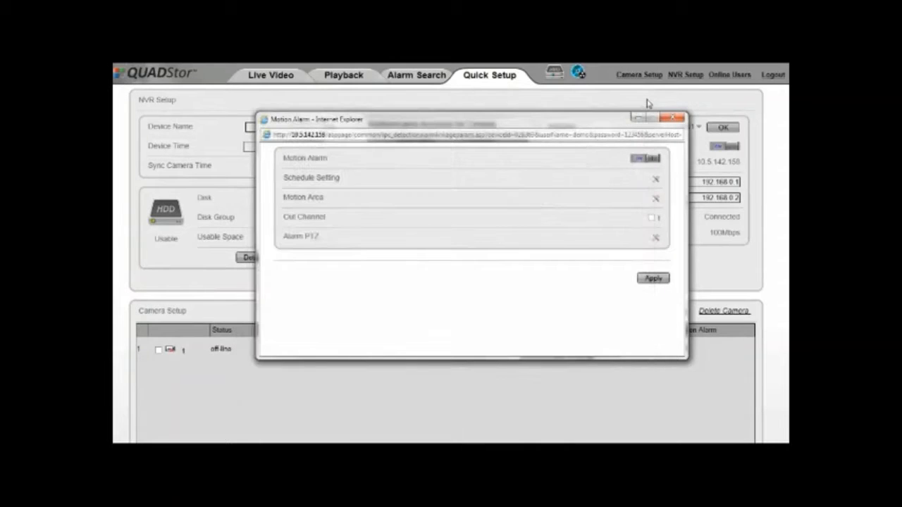
{"action": "left_click", "coordinate": [656, 240]}
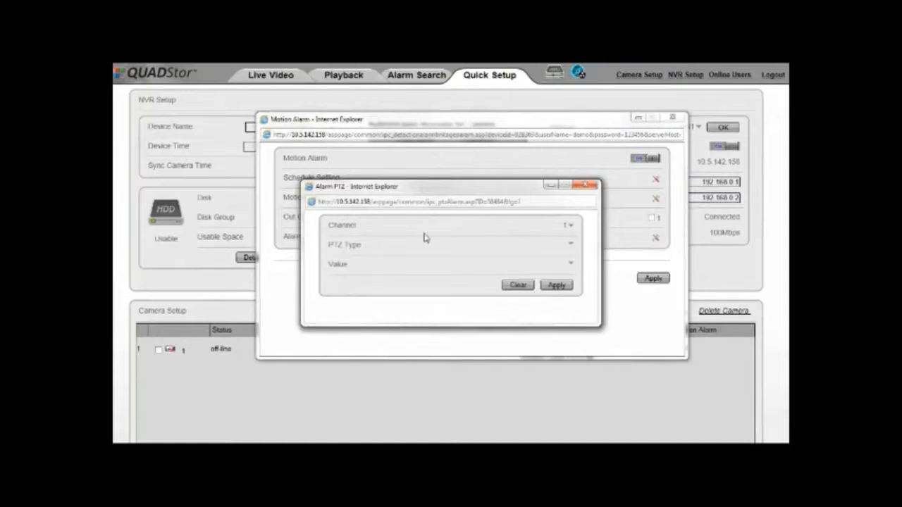
{"action": "left_click", "coordinate": [572, 228]}
{"action": "left_click", "coordinate": [573, 228]}
{"action": "left_click", "coordinate": [571, 245]}
{"action": "left_click", "coordinate": [573, 247]}
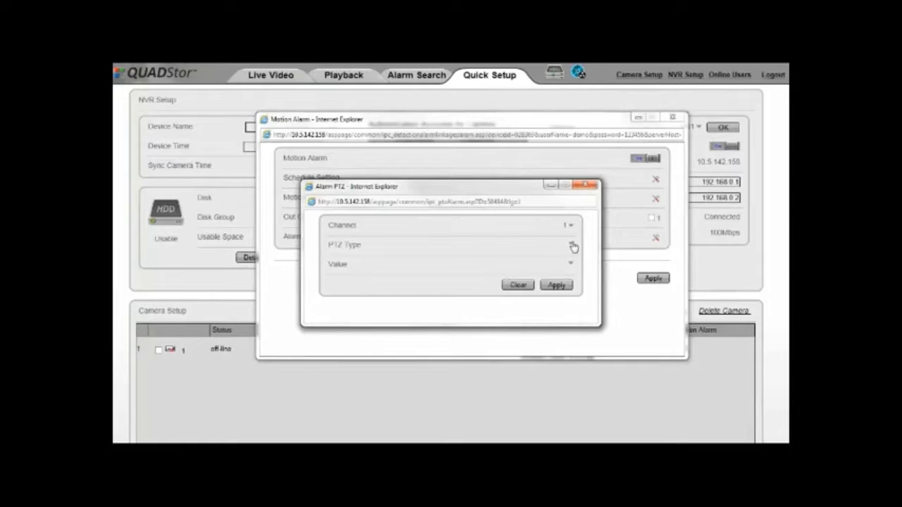
{"action": "left_click", "coordinate": [556, 285]}
{"action": "left_click", "coordinate": [585, 185]}
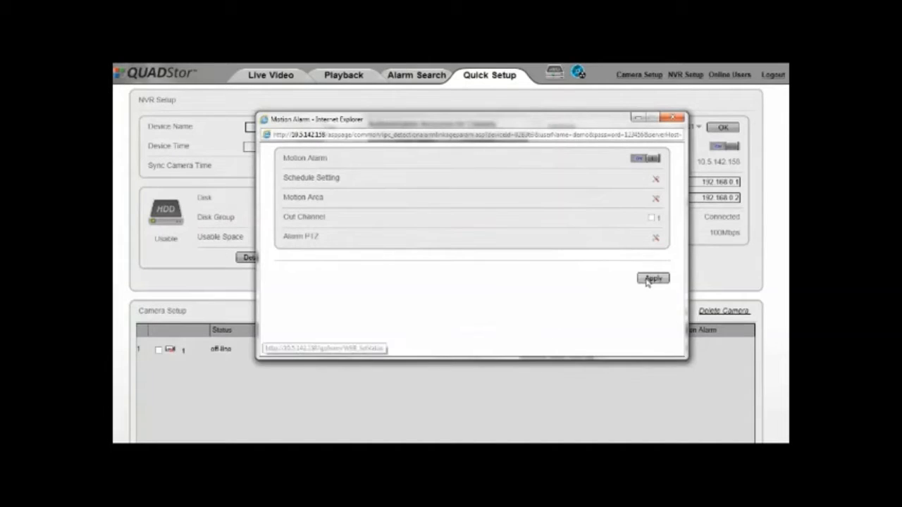
{"action": "left_click", "coordinate": [654, 281]}
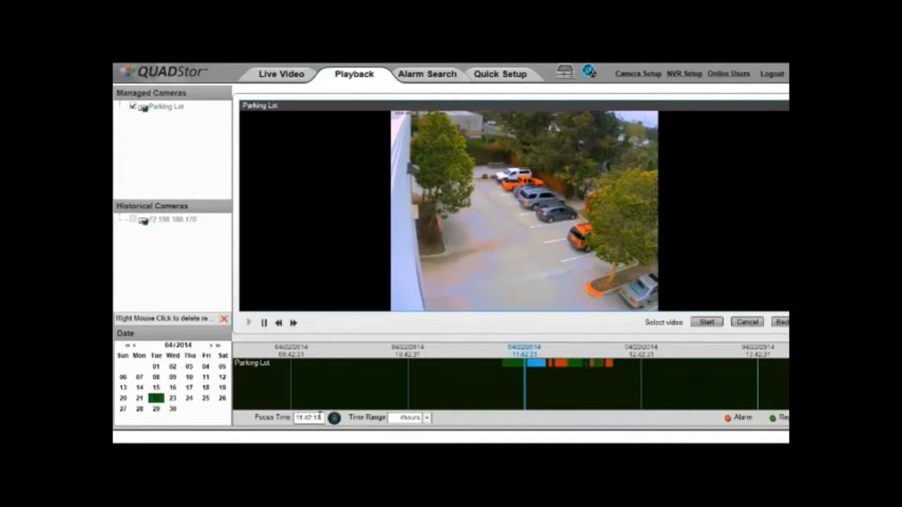
Step: Narrow the Parking Lot playback timeline to a 10-minute range and scroll through the footage
{"action": "left_click", "coordinate": [427, 420]}
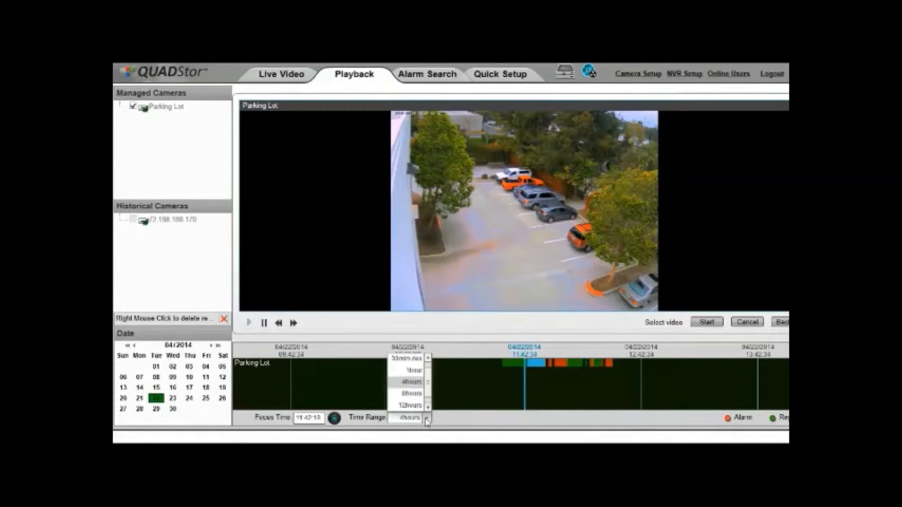
{"action": "left_click", "coordinate": [413, 360]}
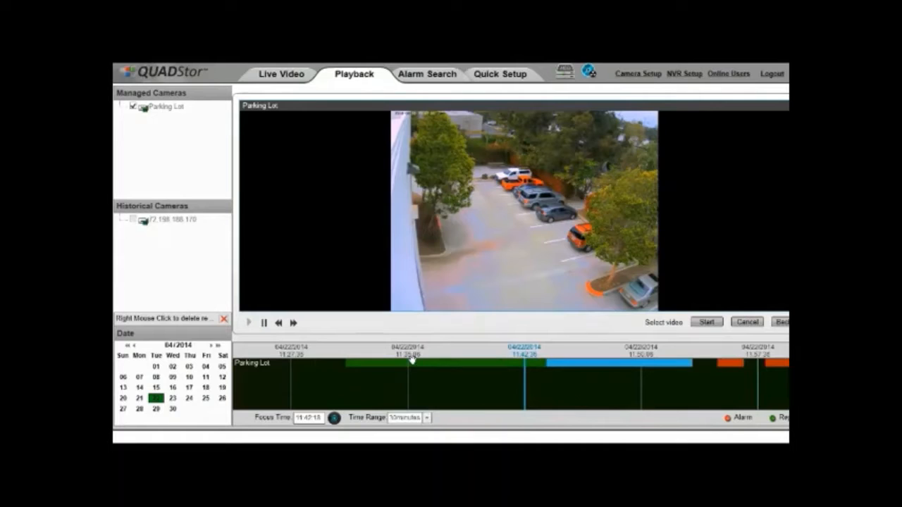
{"action": "left_click", "coordinate": [426, 418]}
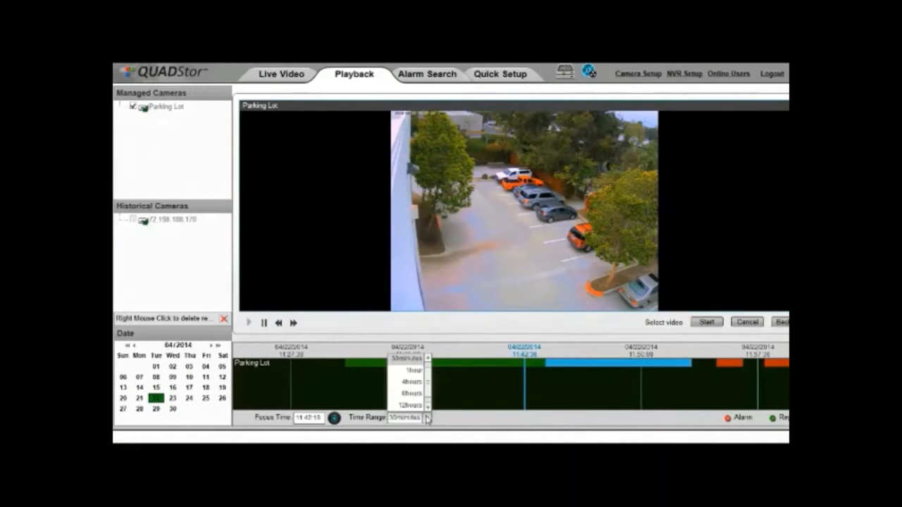
{"action": "left_click", "coordinate": [426, 419]}
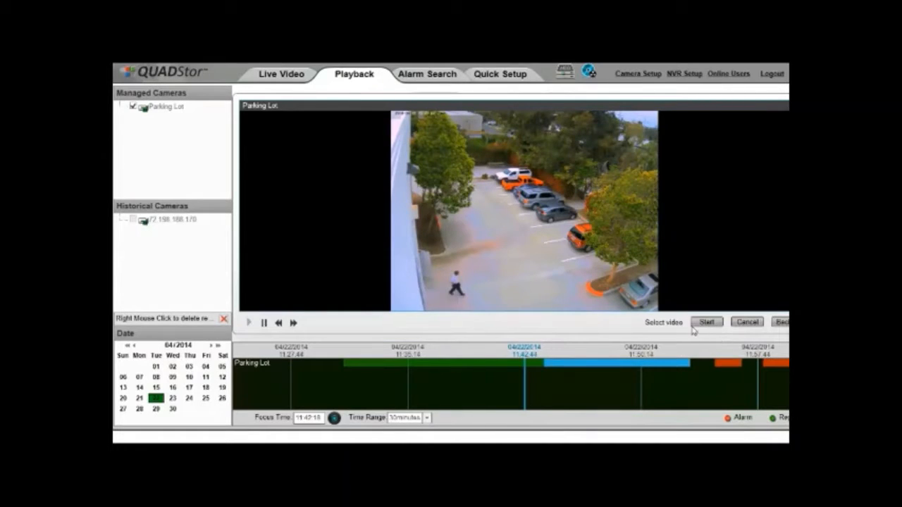
{"action": "scroll", "coordinate": [451, 256], "scroll_direction": "right", "scroll_amount": 1}
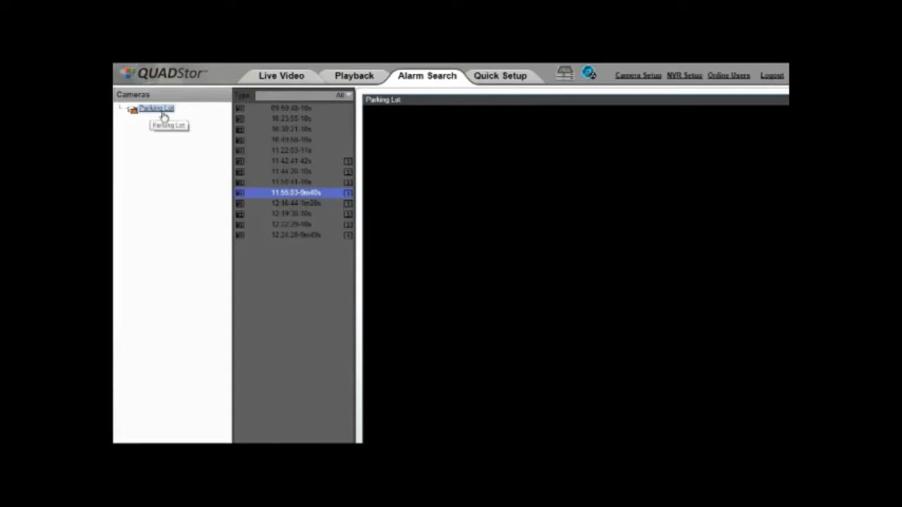
Step: Play the Parking Lot alarm event recorded at 12:16:44 from the alarm list
{"action": "scroll", "coordinate": [161, 182], "scroll_direction": "down", "scroll_amount": 2}
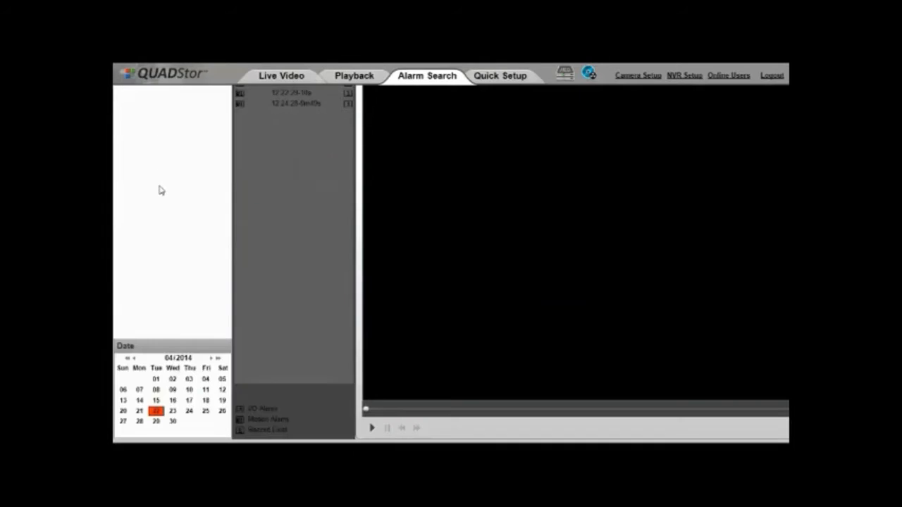
{"action": "scroll", "coordinate": [267, 340], "scroll_direction": "up", "scroll_amount": 2}
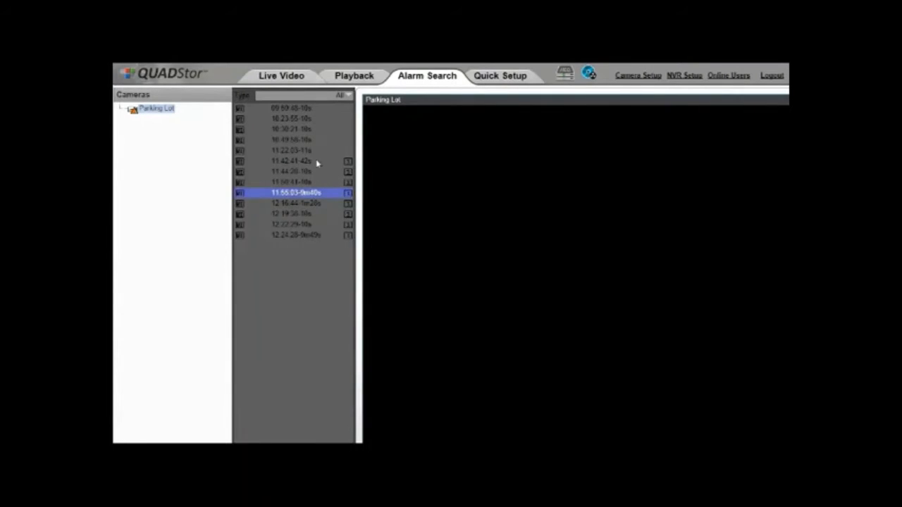
{"action": "left_click", "coordinate": [310, 203]}
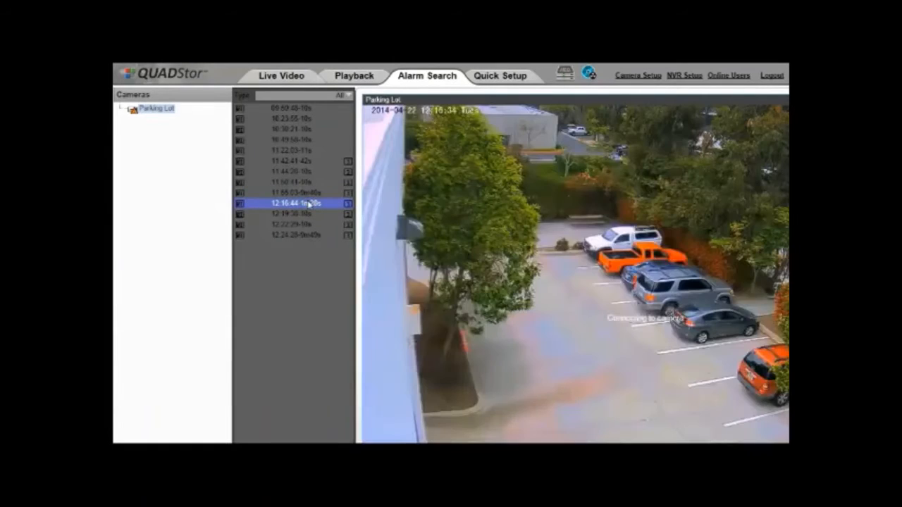
{"action": "scroll", "coordinate": [308, 203], "scroll_direction": "down", "scroll_amount": 3}
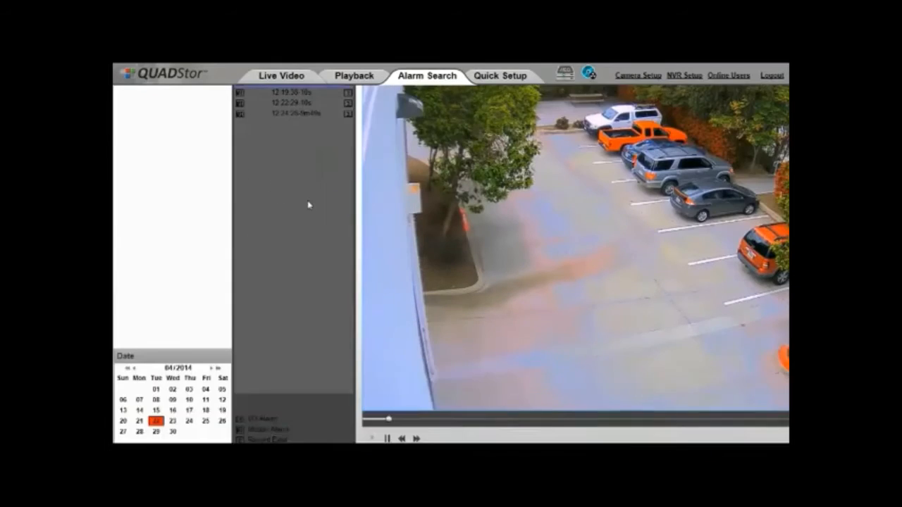
{"action": "scroll", "coordinate": [451, 261], "scroll_direction": "right", "scroll_amount": 5}
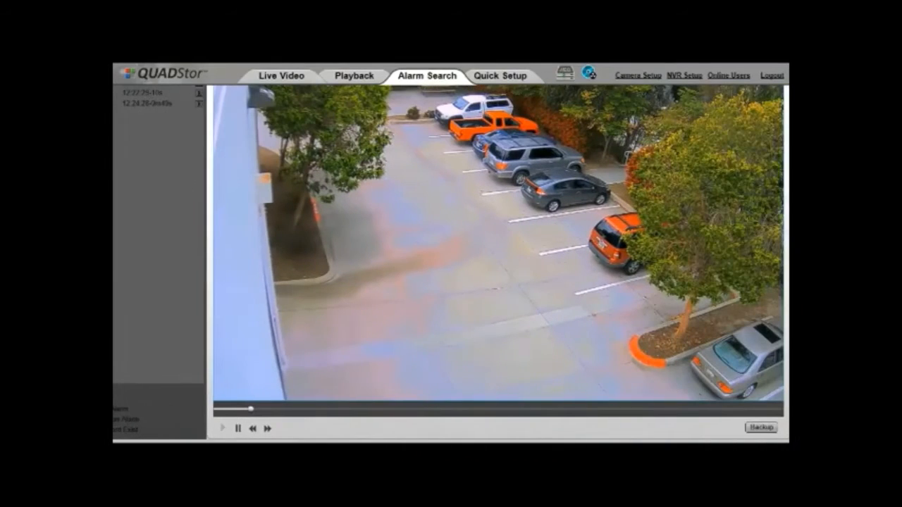